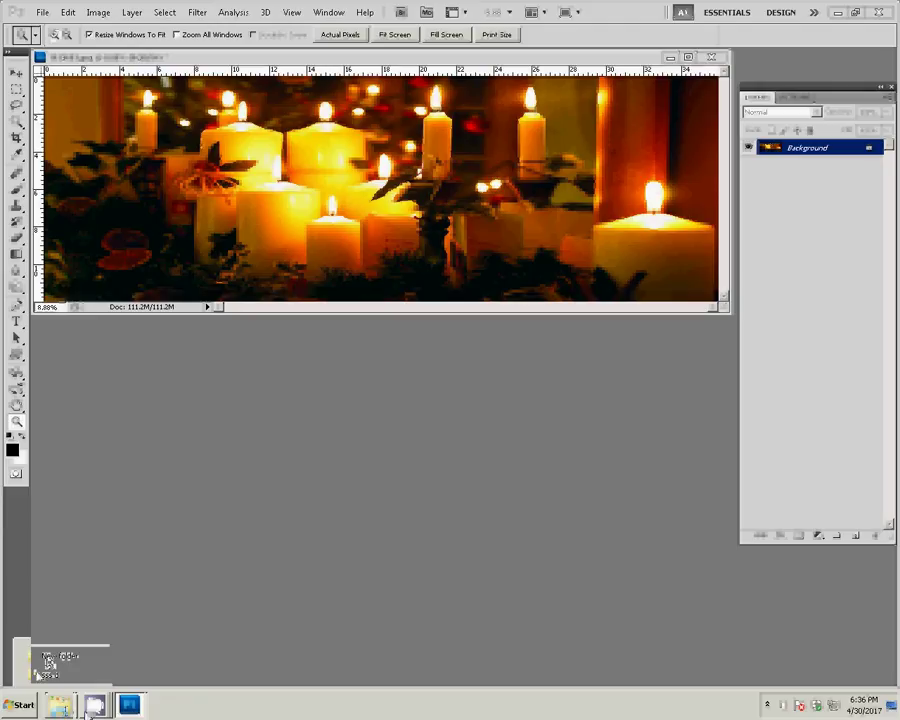
Step: Bring the photos folder window forward and go up to the wedding photos folder
{"action": "left_click", "coordinate": [52, 662]}
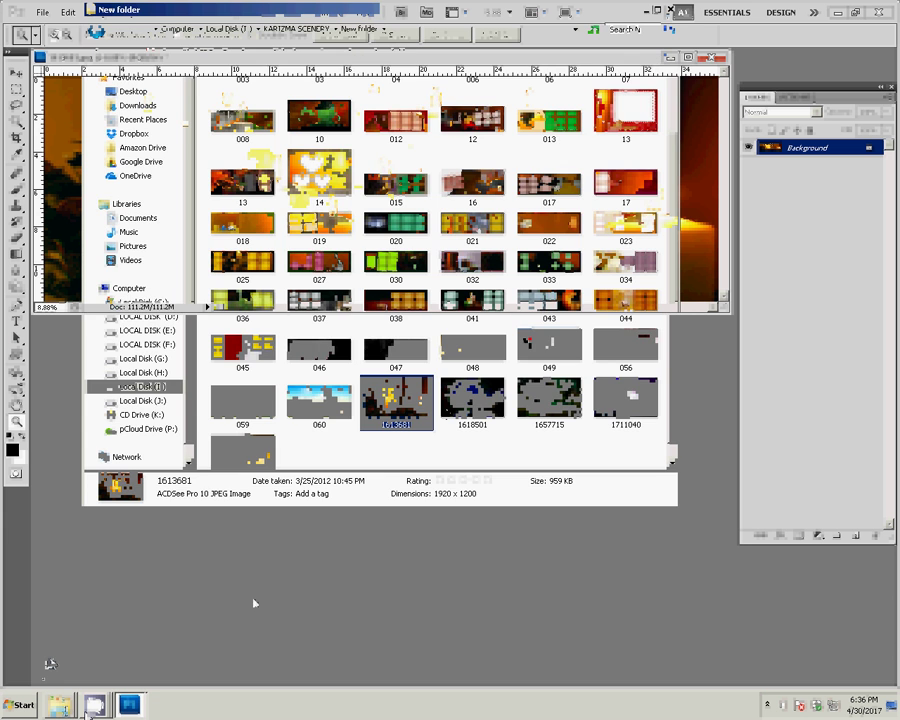
{"action": "left_click", "coordinate": [252, 596]}
{"action": "left_click", "coordinate": [58, 683]}
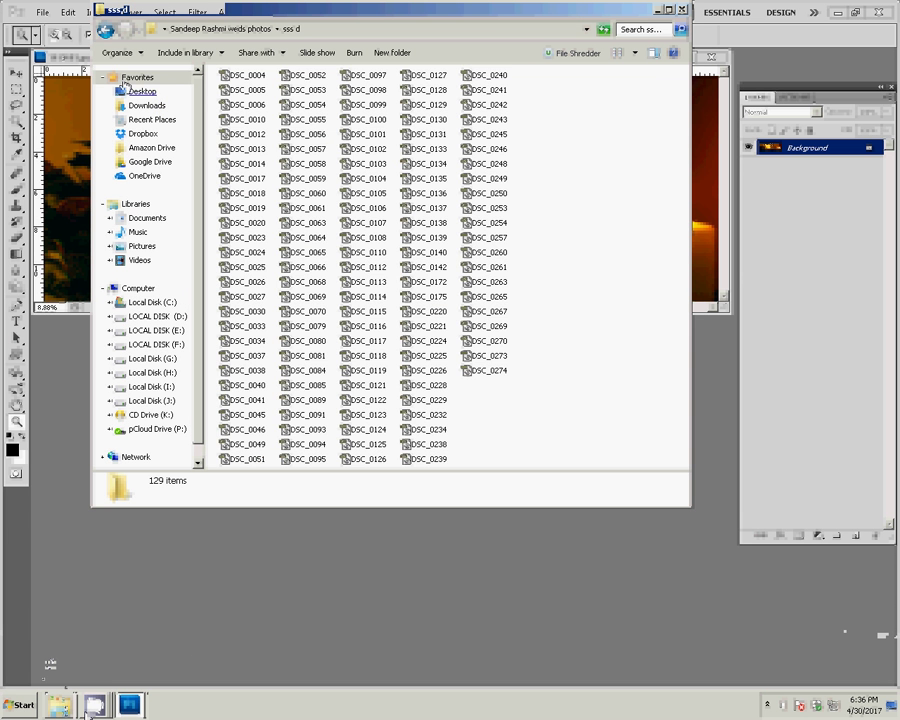
{"action": "left_click", "coordinate": [105, 29]}
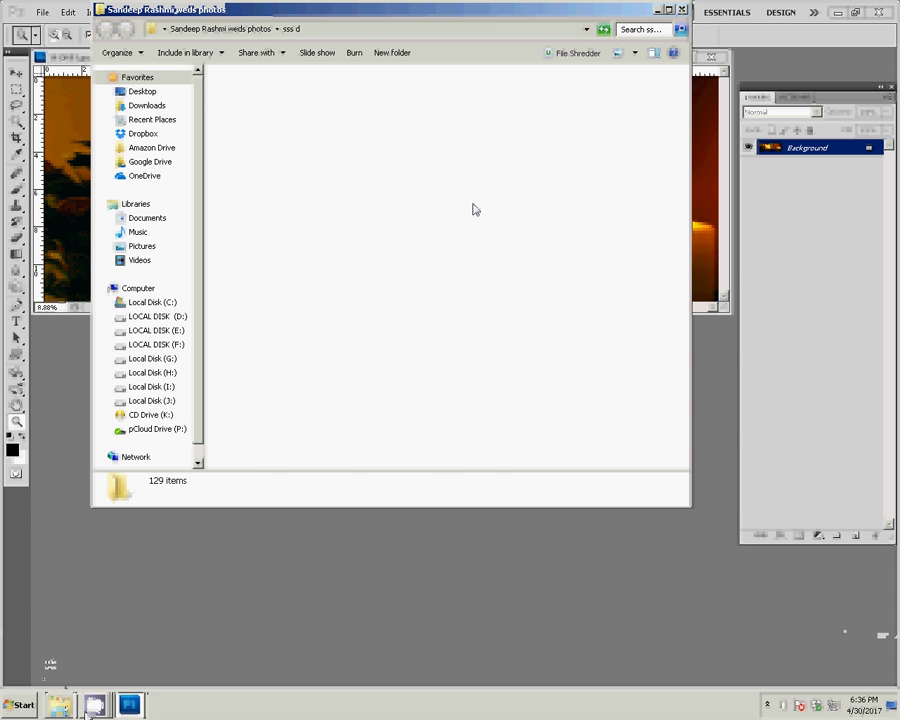
{"action": "left_click_drag", "start_coordinate": [684, 462], "coordinate": [685, 466]}
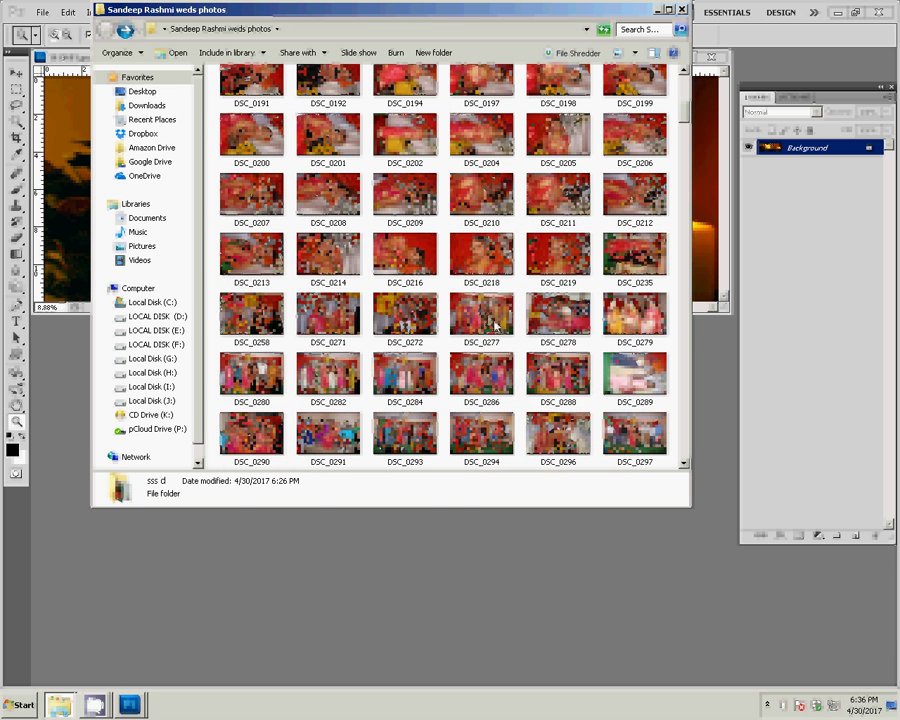
Step: Ctrl-select the eight photos from DSC_0277 through DSC_0290
{"action": "left_click", "coordinate": [495, 325]}
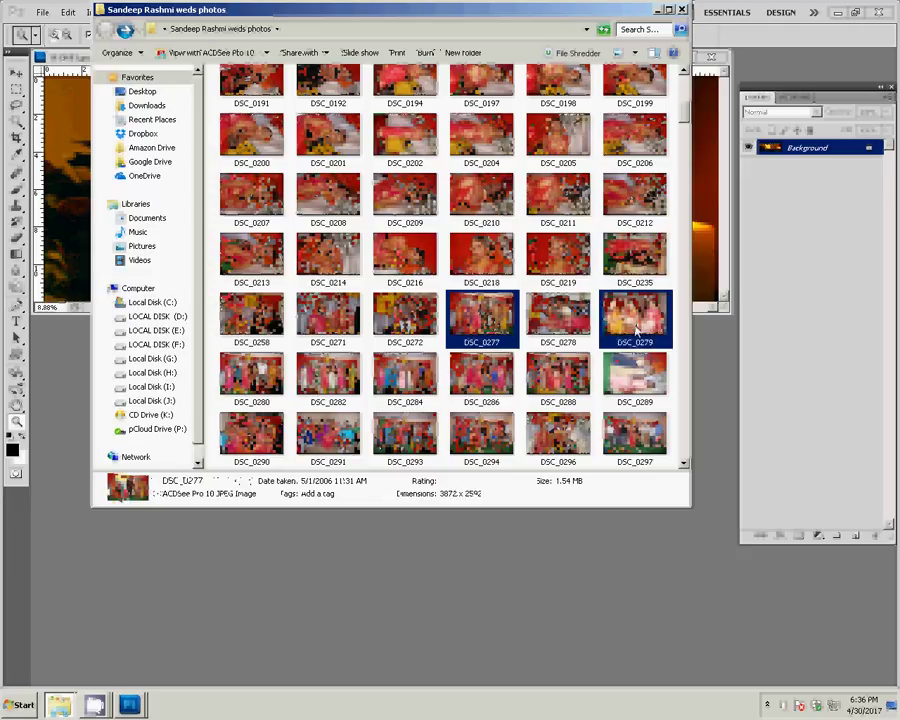
{"action": "left_click", "coordinate": [636, 333], "text": "ctrl"}
{"action": "left_click", "coordinate": [284, 392], "text": "ctrl"}
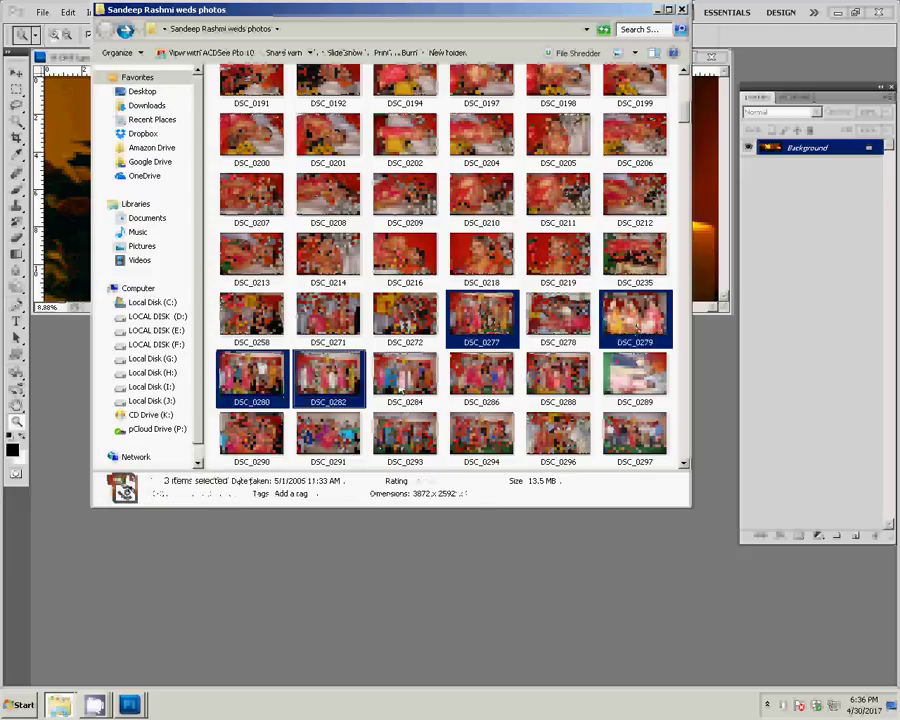
{"action": "left_click", "coordinate": [405, 378], "text": "ctrl"}
{"action": "left_click", "coordinate": [492, 389], "text": "ctrl"}
{"action": "left_click", "coordinate": [564, 383], "text": "ctrl"}
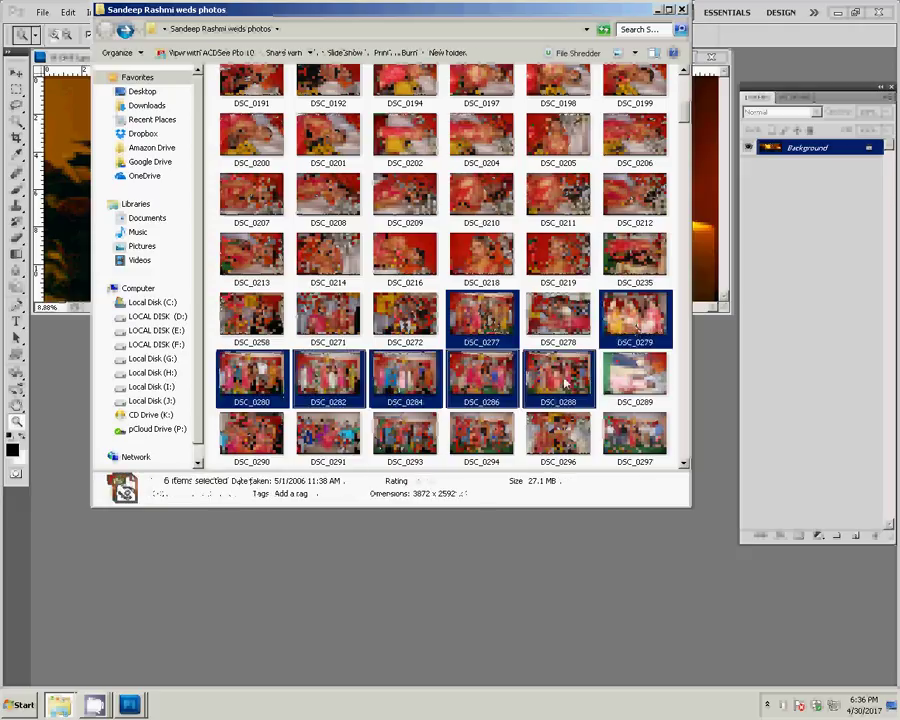
{"action": "left_click", "coordinate": [253, 447], "text": "ctrl"}
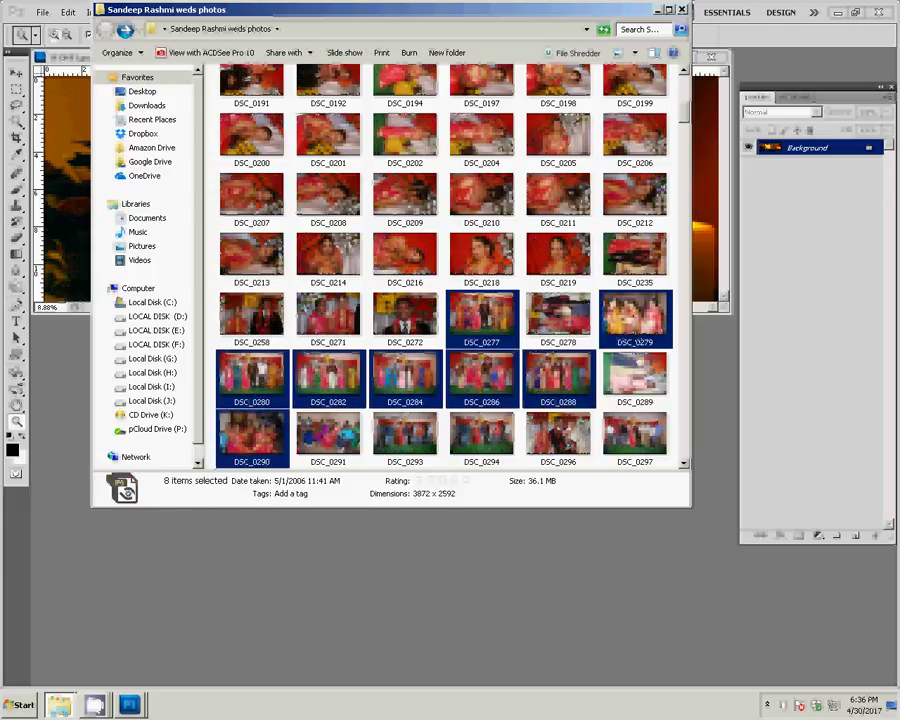
{"action": "left_click", "coordinate": [88, 342]}
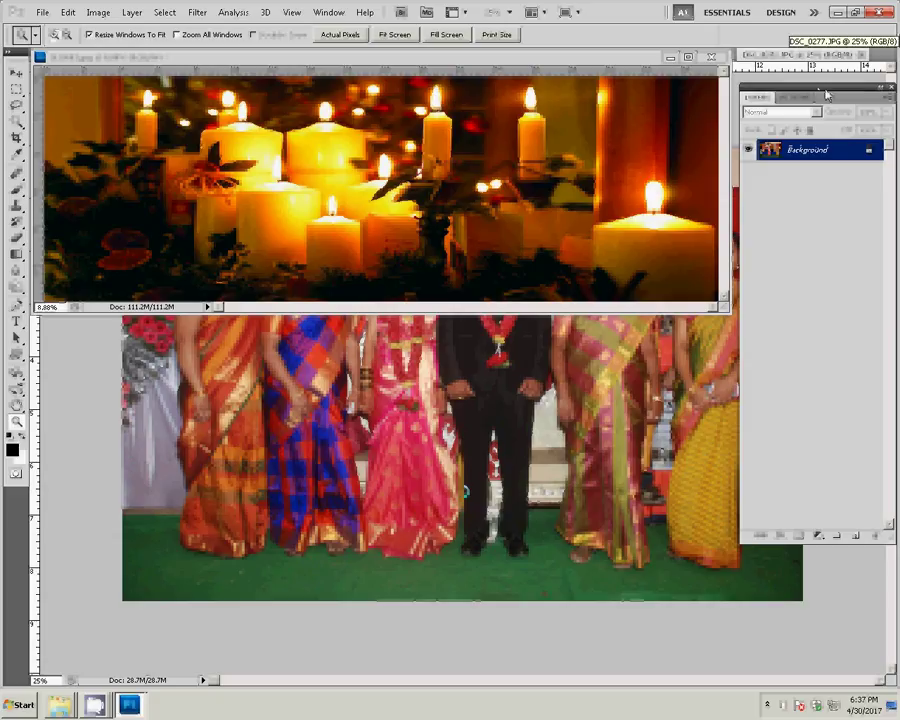
Step: Move the Layers panel lower and tab the open documents together
{"action": "left_click_drag", "start_coordinate": [826, 95], "coordinate": [827, 130]}
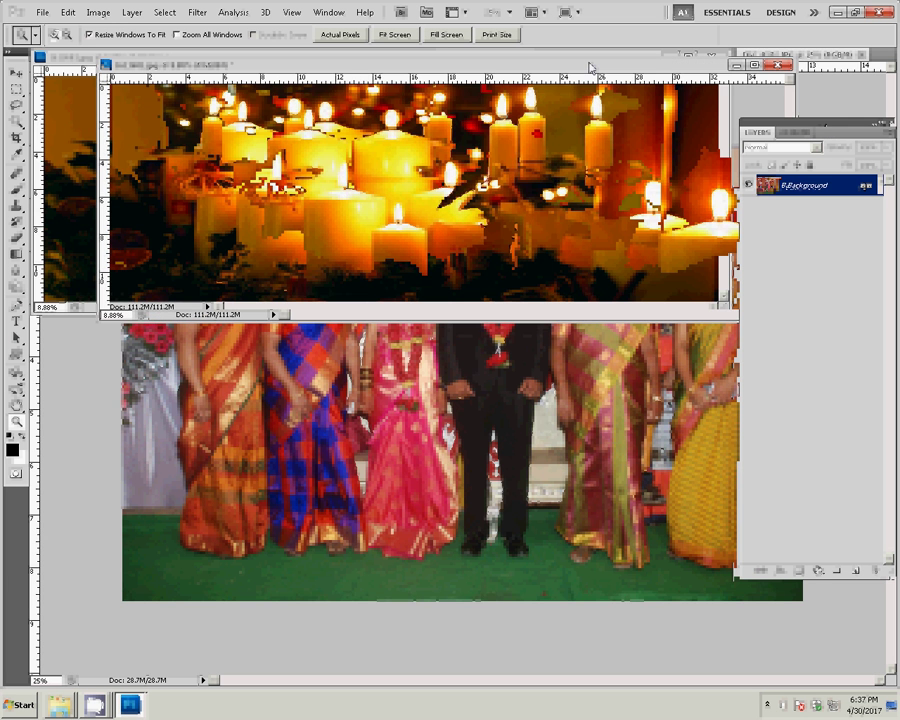
{"action": "left_click_drag", "start_coordinate": [590, 67], "coordinate": [593, 61]}
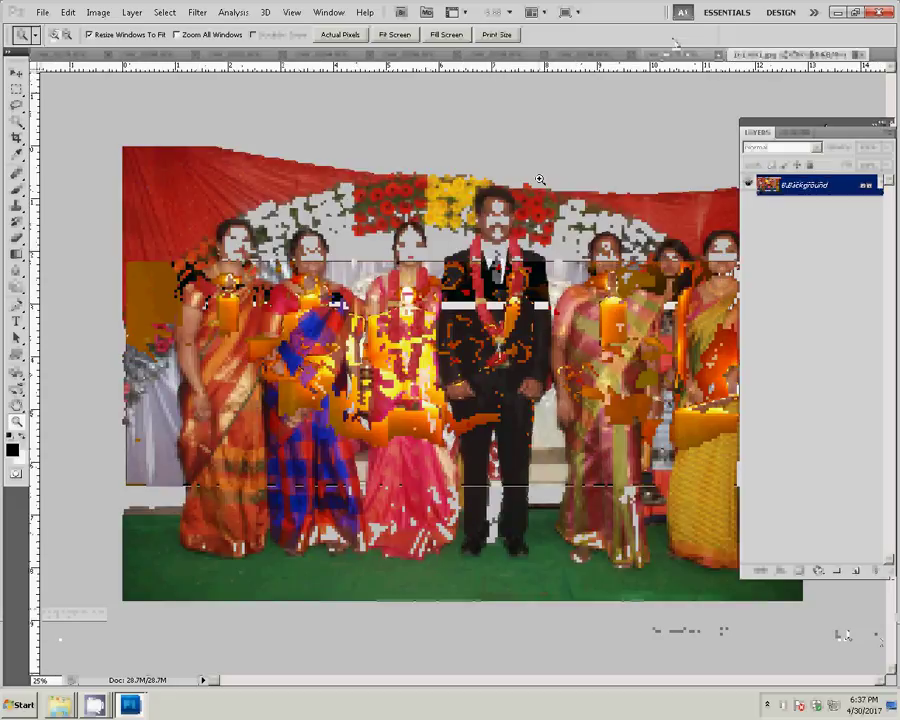
Step: Resize DSC_0277 to 8 inches wide at 300 pixels/inch, proportions constrained
{"action": "key", "text": "ctrl+alt+i"}
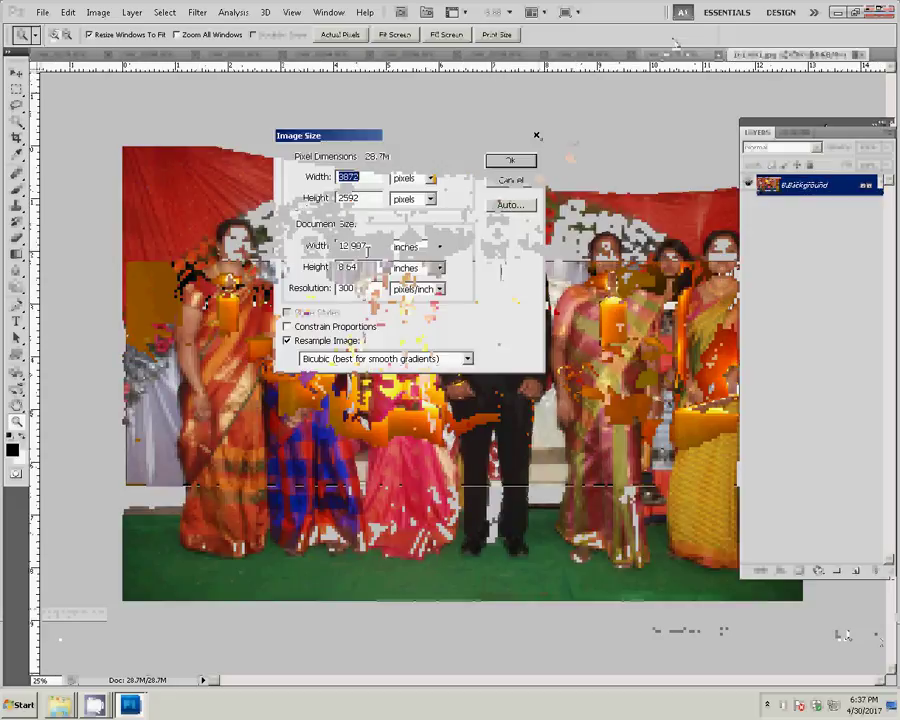
{"action": "left_click", "coordinate": [510, 182]}
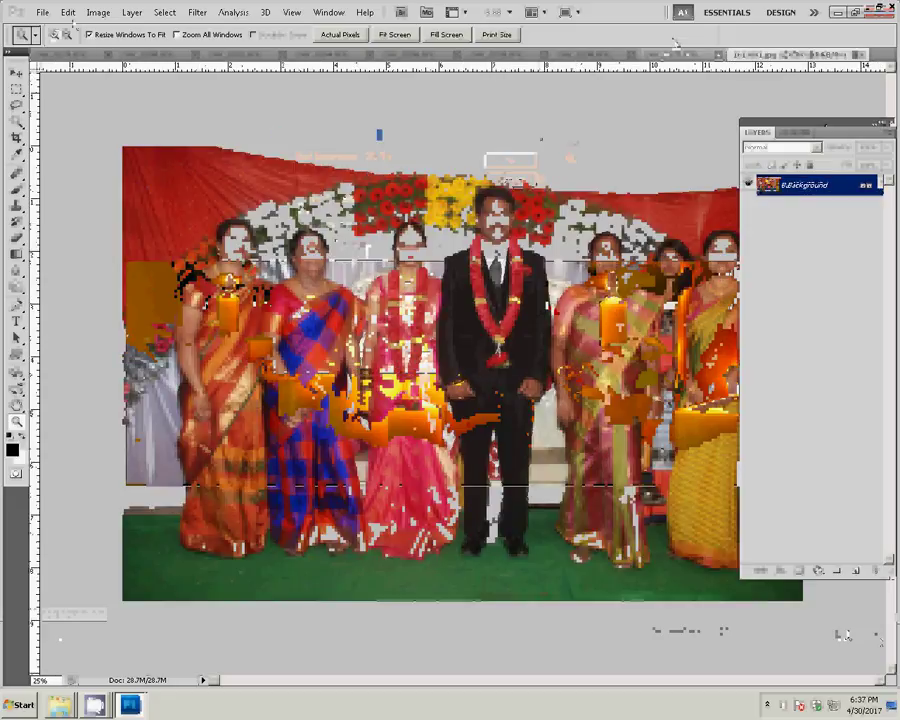
{"action": "left_click", "coordinate": [67, 12]}
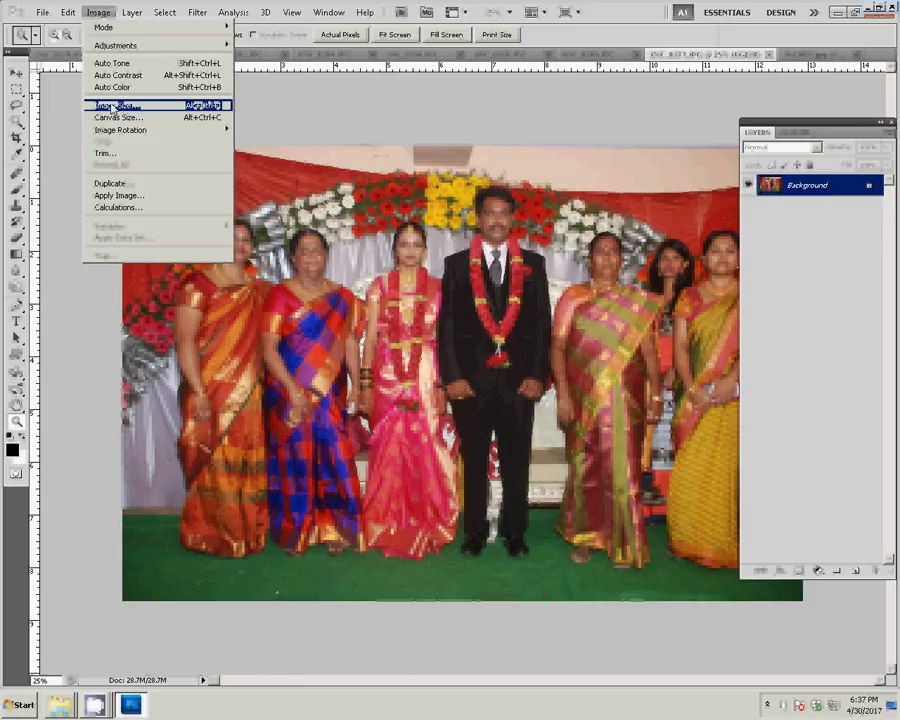
{"action": "left_click", "coordinate": [115, 105]}
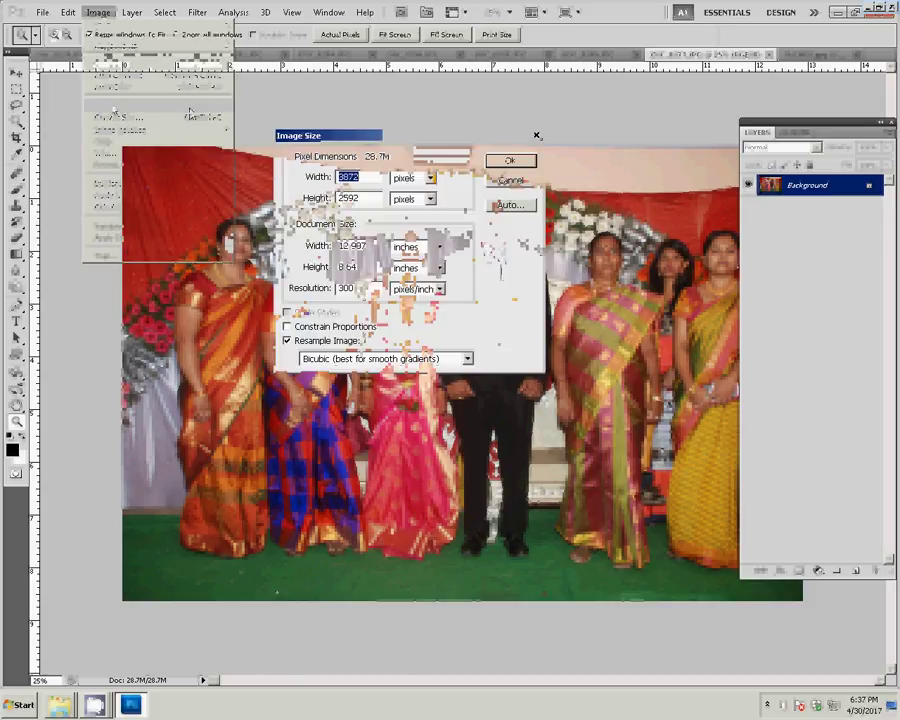
{"action": "left_click", "coordinate": [510, 181]}
{"action": "left_click", "coordinate": [96, 12]}
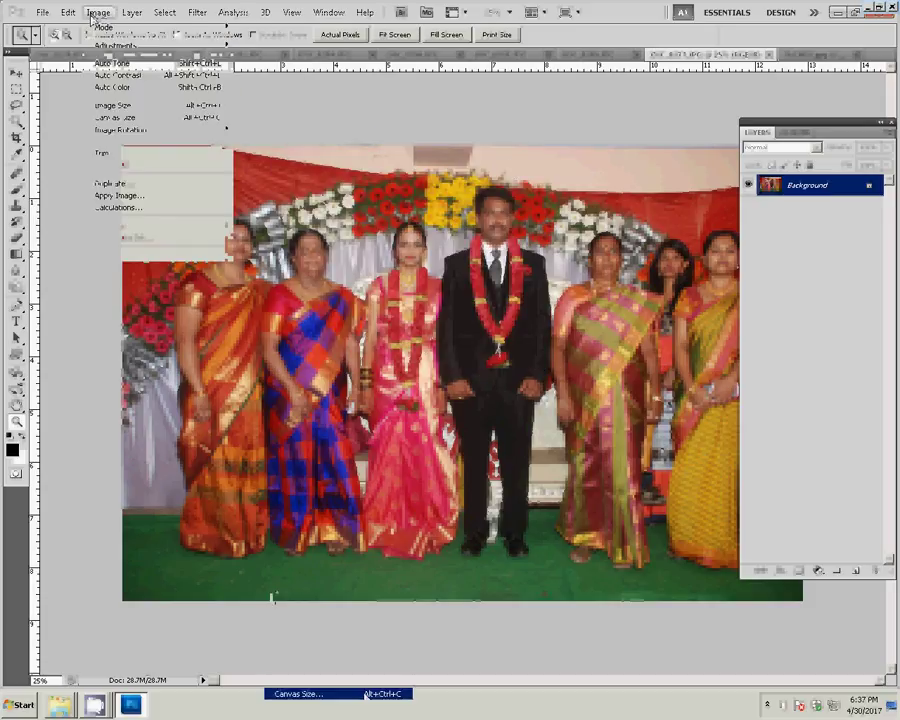
{"action": "left_click", "coordinate": [215, 106]}
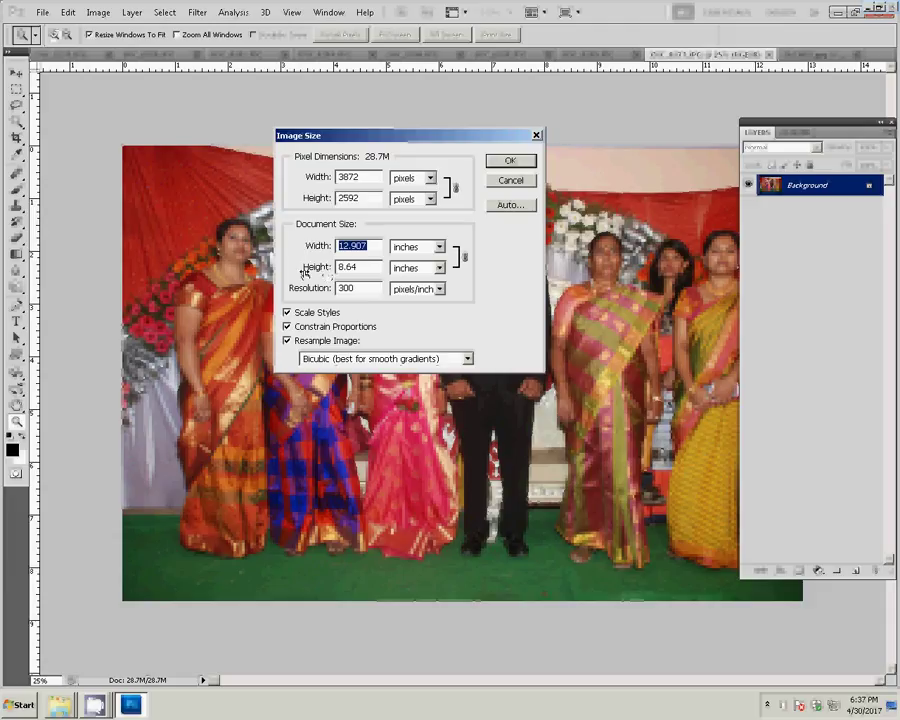
{"action": "type", "text": "8"}
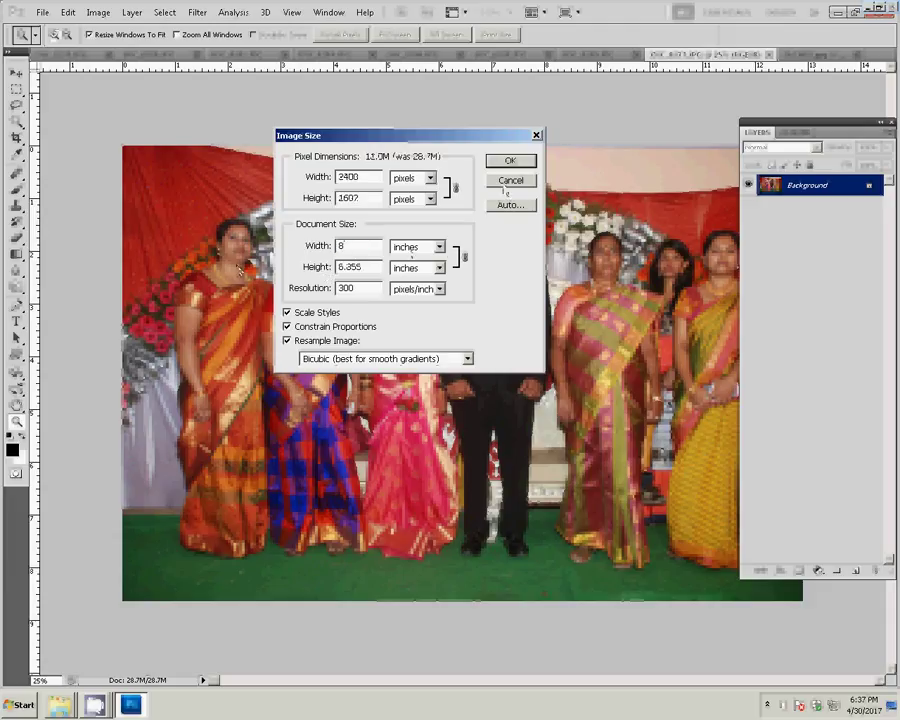
{"action": "left_click", "coordinate": [510, 161]}
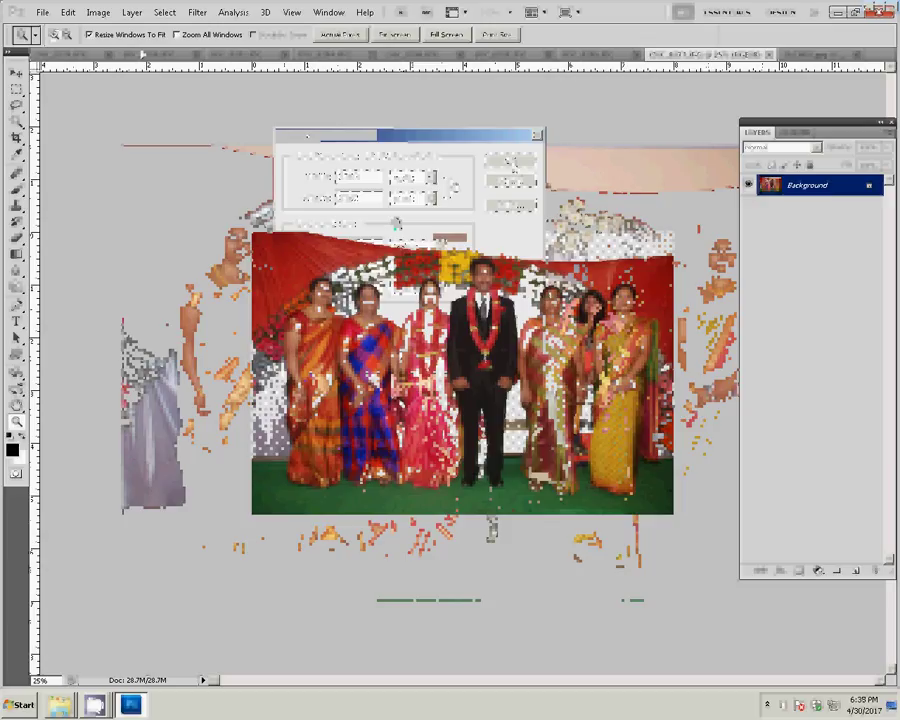
{"action": "left_click", "coordinate": [162, 14]}
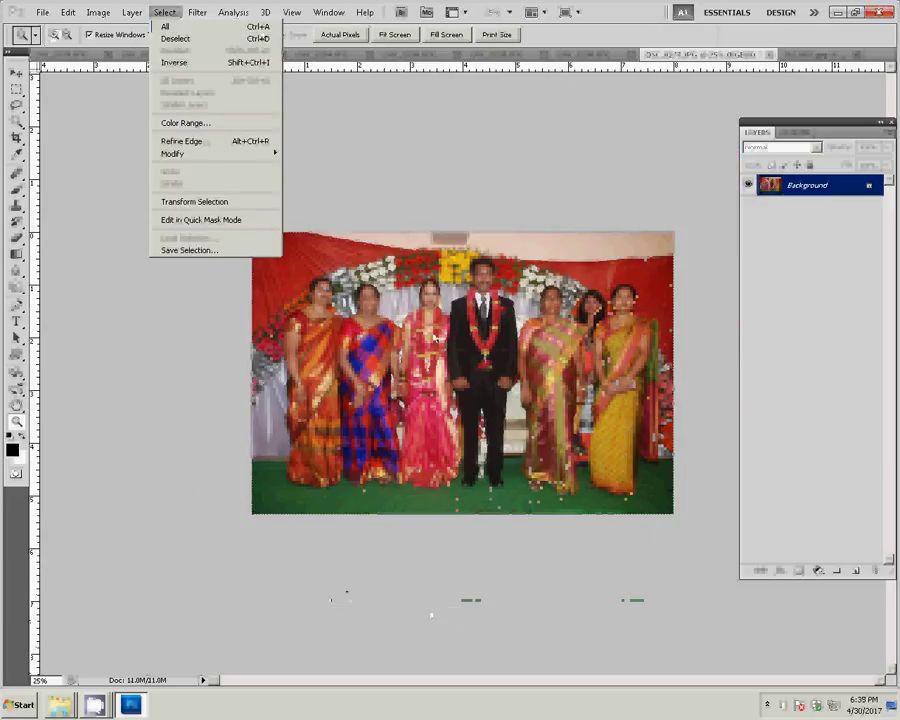
Step: Copy the whole resized photo, close it unsaved, and paste it onto the candle page as Layer 1
{"action": "left_click", "coordinate": [165, 26]}
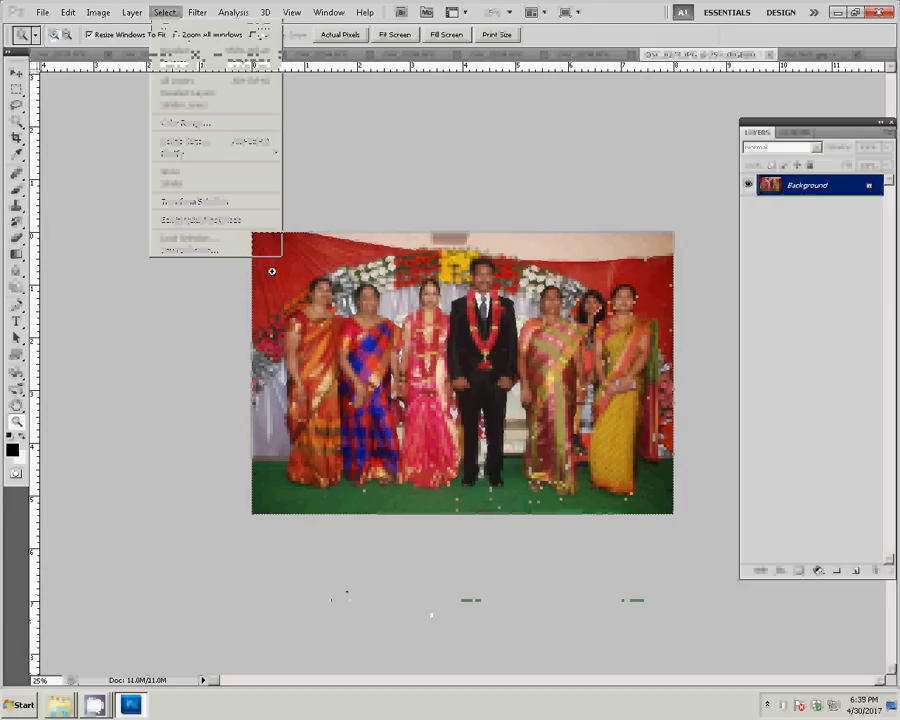
{"action": "left_click", "coordinate": [67, 12]}
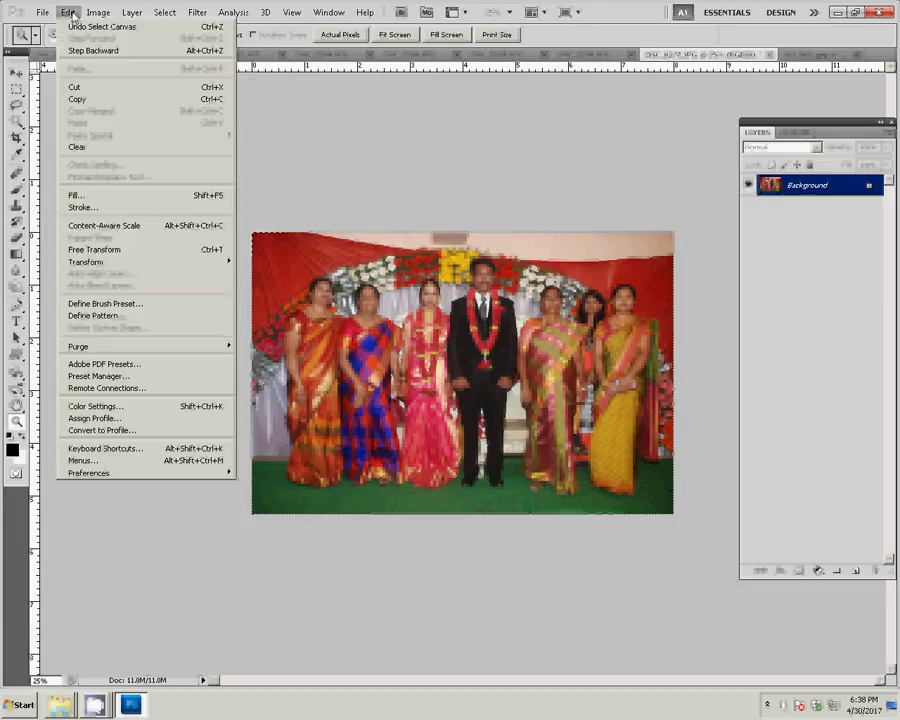
{"action": "left_click", "coordinate": [77, 98]}
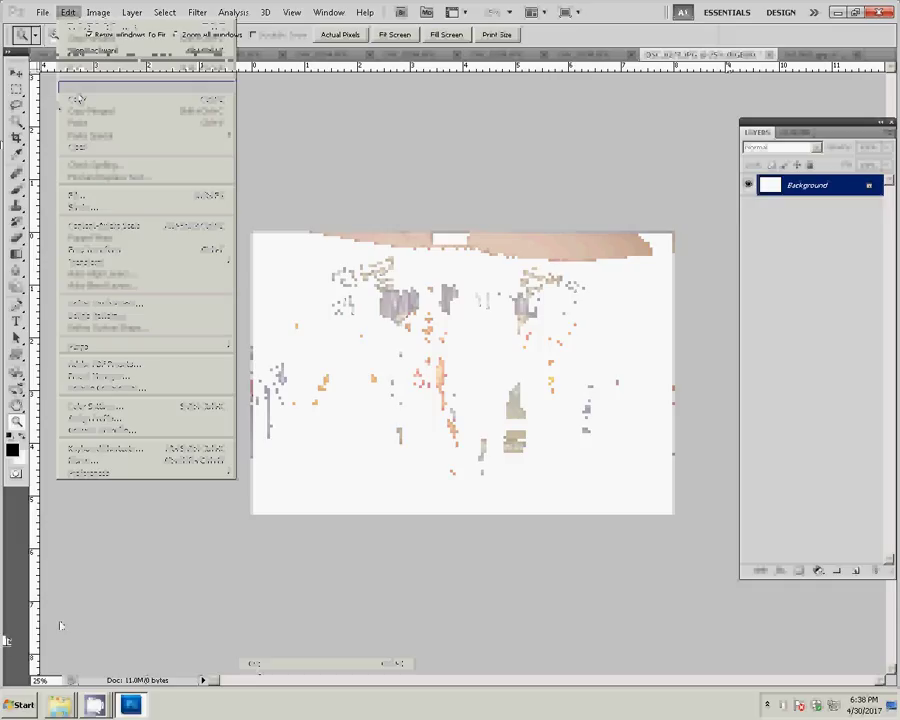
{"action": "left_click", "coordinate": [771, 54]}
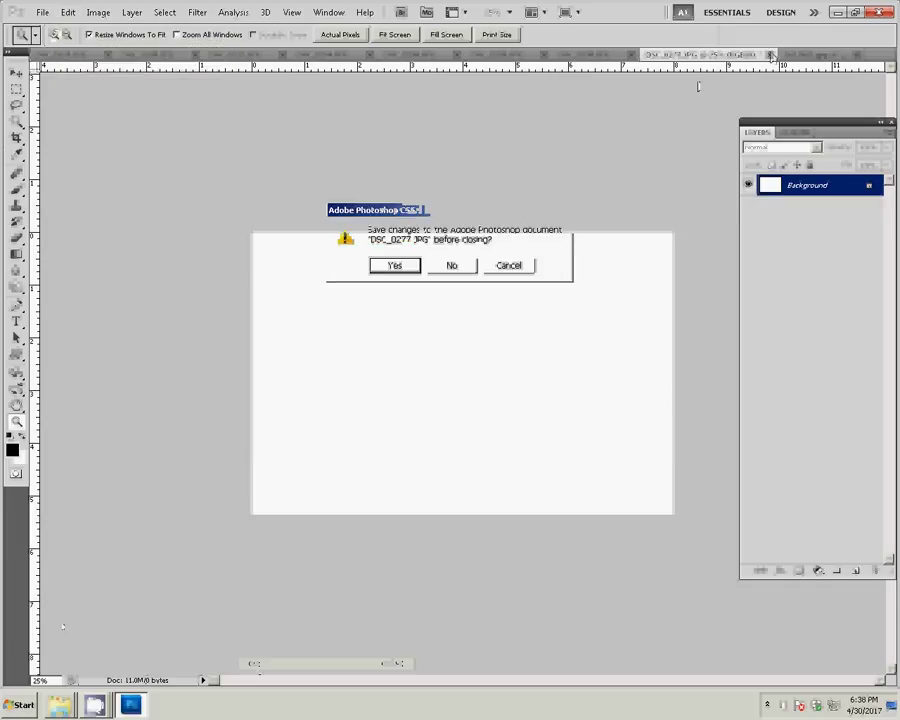
{"action": "left_click", "coordinate": [455, 265]}
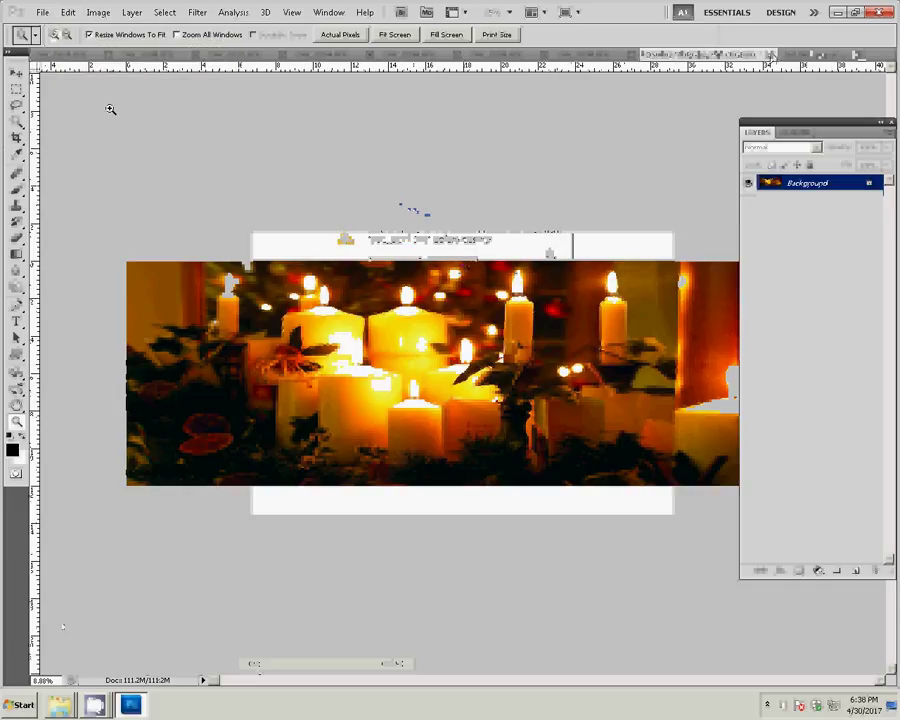
{"action": "left_click", "coordinate": [68, 12]}
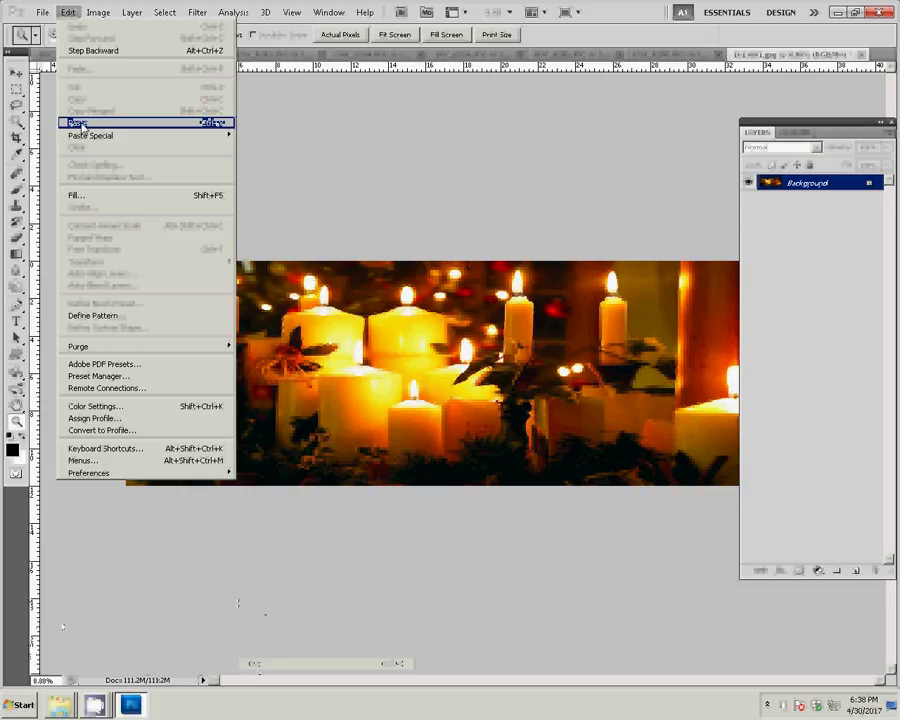
{"action": "left_click", "coordinate": [204, 124]}
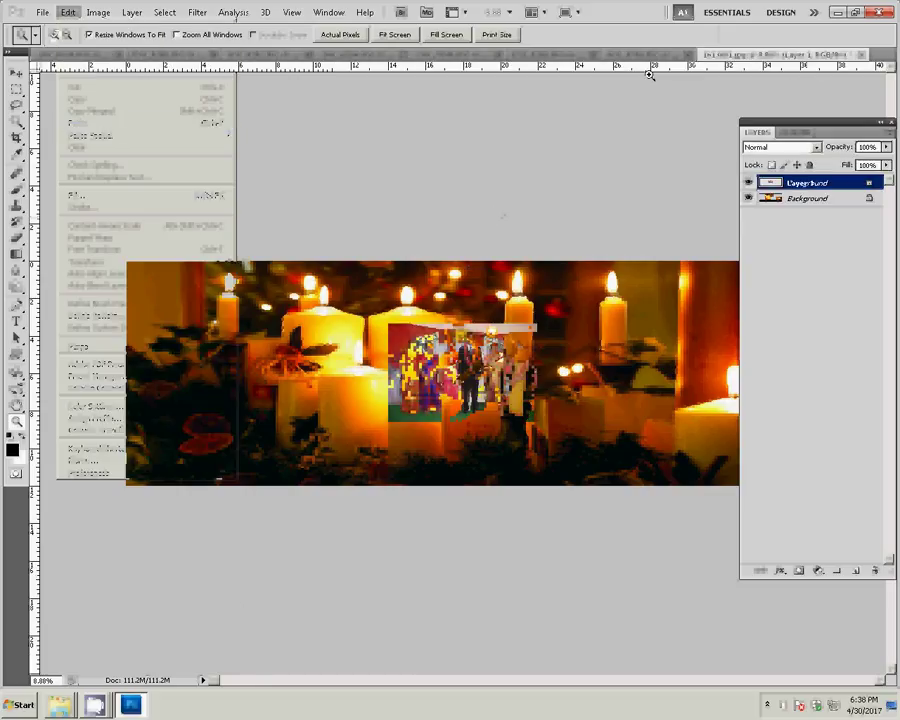
Step: Resize the seated-women photo to 8 inches wide, close it unsaved, and paste it as Layer 2
{"action": "key", "text": "ctrl+Tab"}
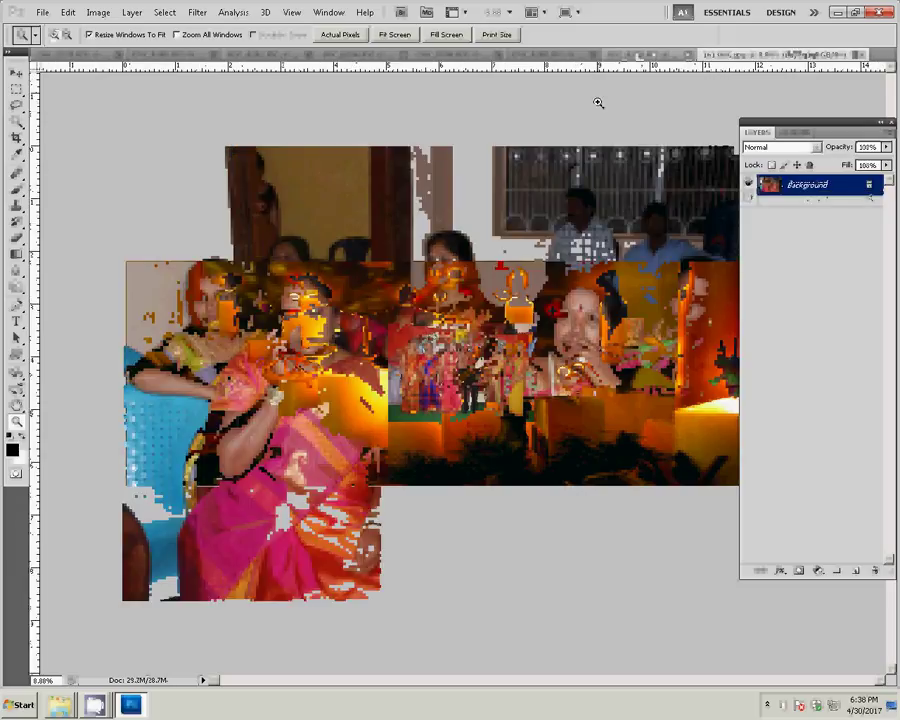
{"action": "key", "text": "ctrl+a"}
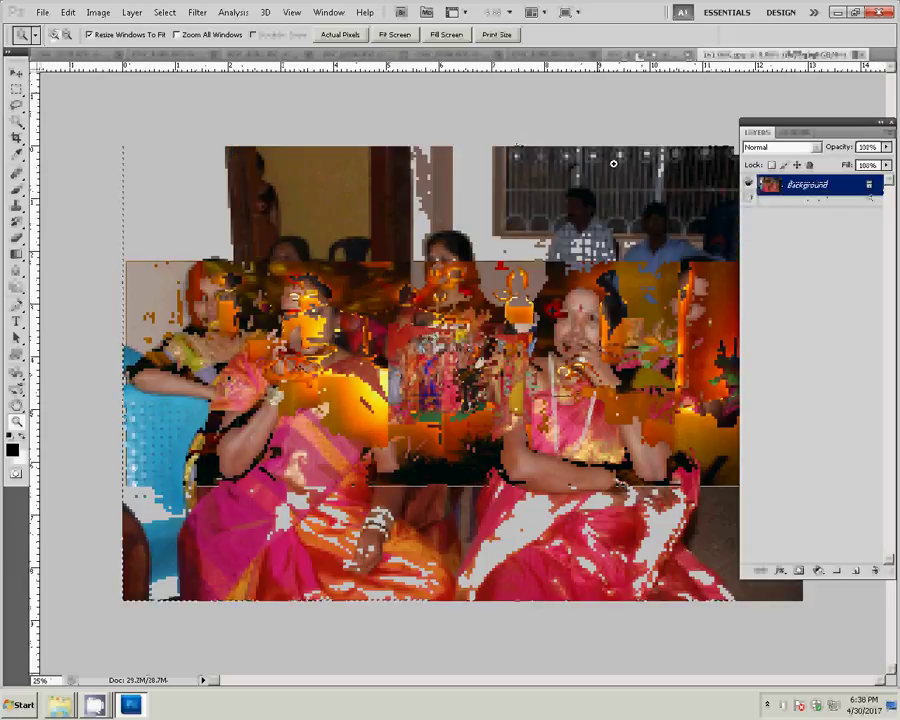
{"action": "key", "text": "ctrl+alt+i"}
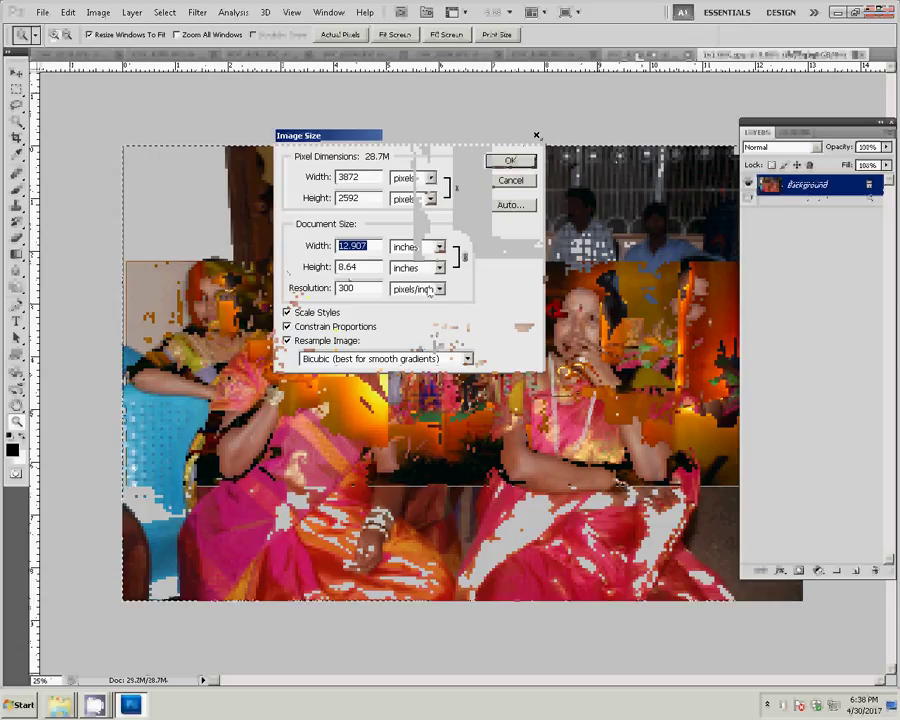
{"action": "type", "text": "8"}
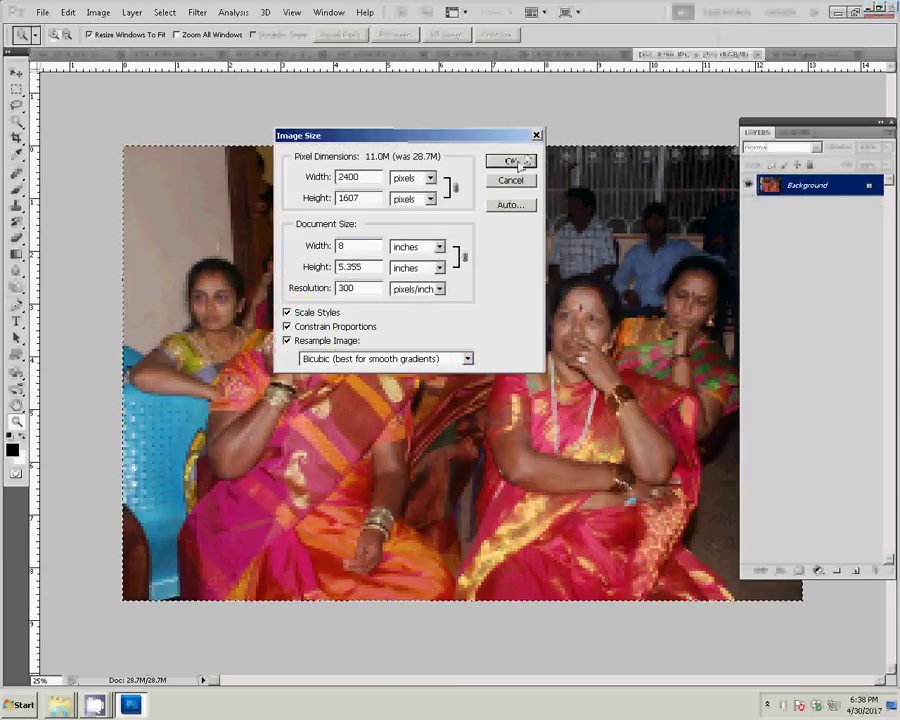
{"action": "left_click", "coordinate": [515, 162]}
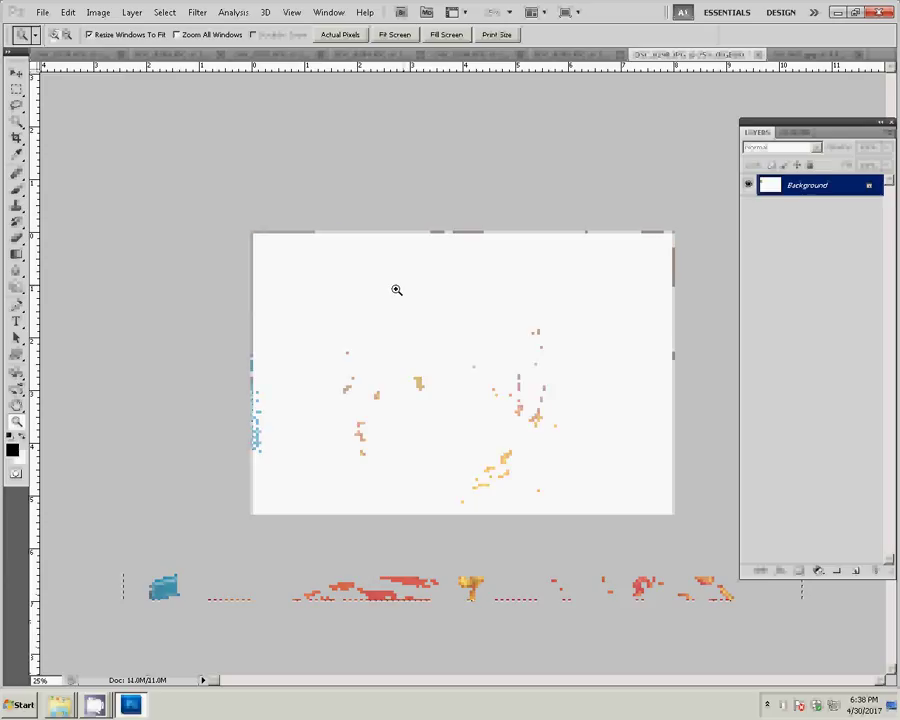
{"action": "left_click", "coordinate": [758, 54]}
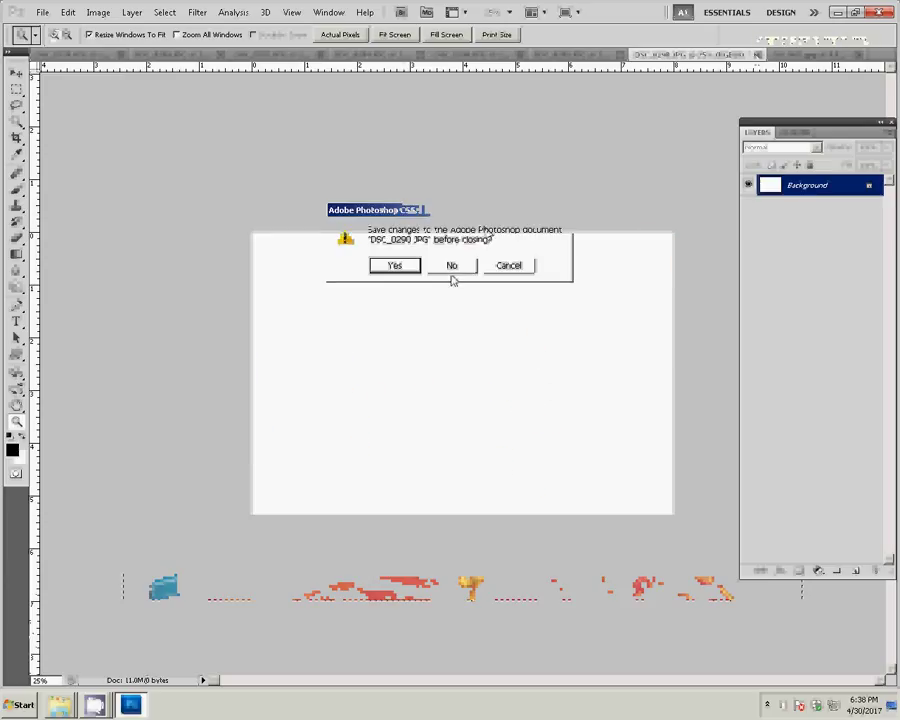
{"action": "left_click", "coordinate": [452, 270]}
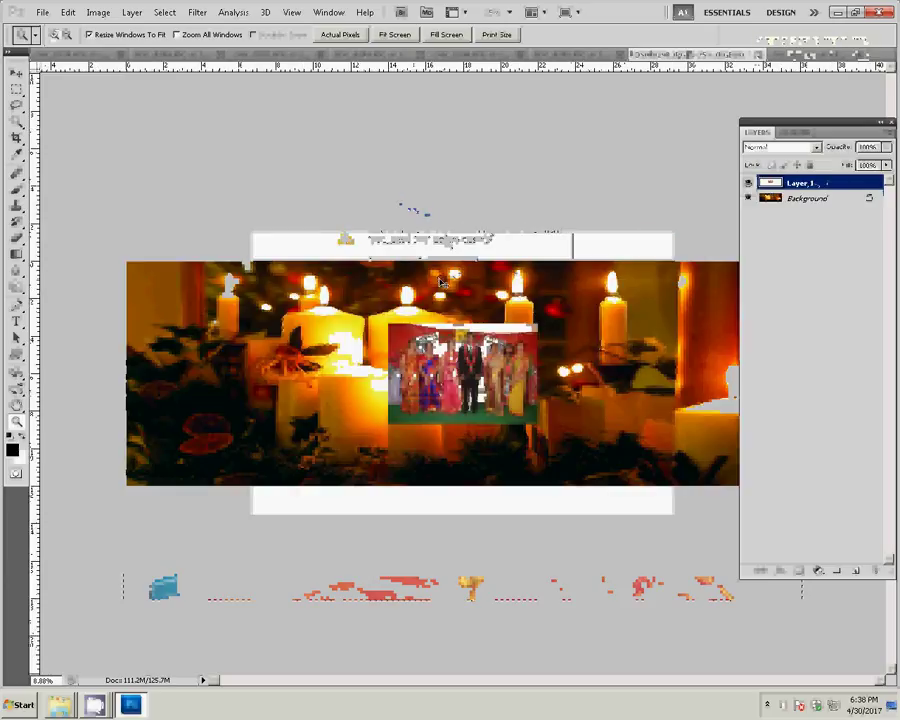
{"action": "key", "text": "ctrl+v"}
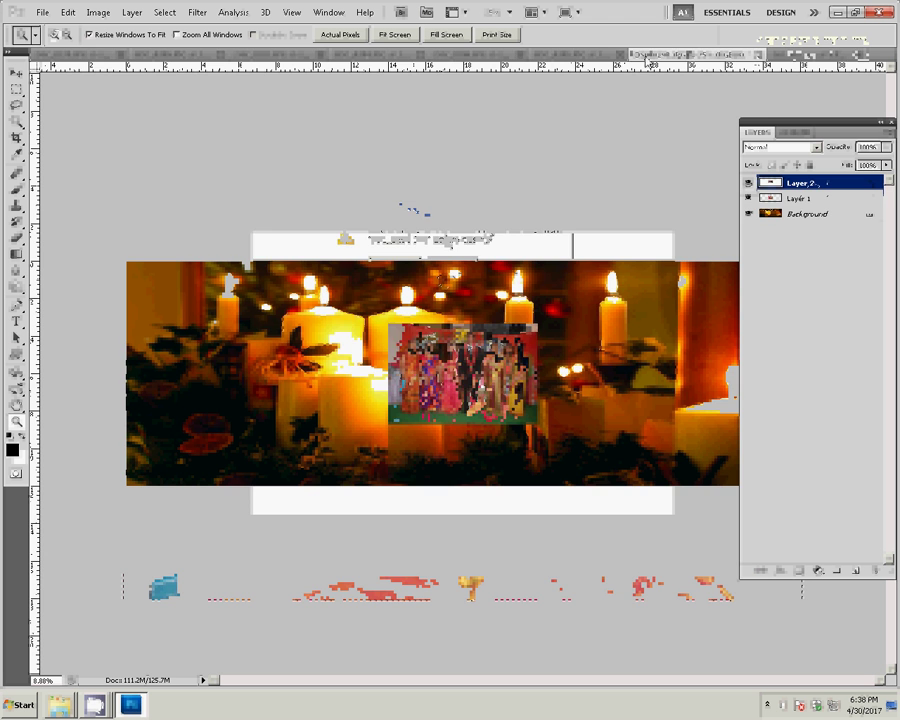
Step: Resize DSC_0286 to 8 inches wide, close it unsaved, and paste it as Layer 3
{"action": "left_click", "coordinate": [645, 54]}
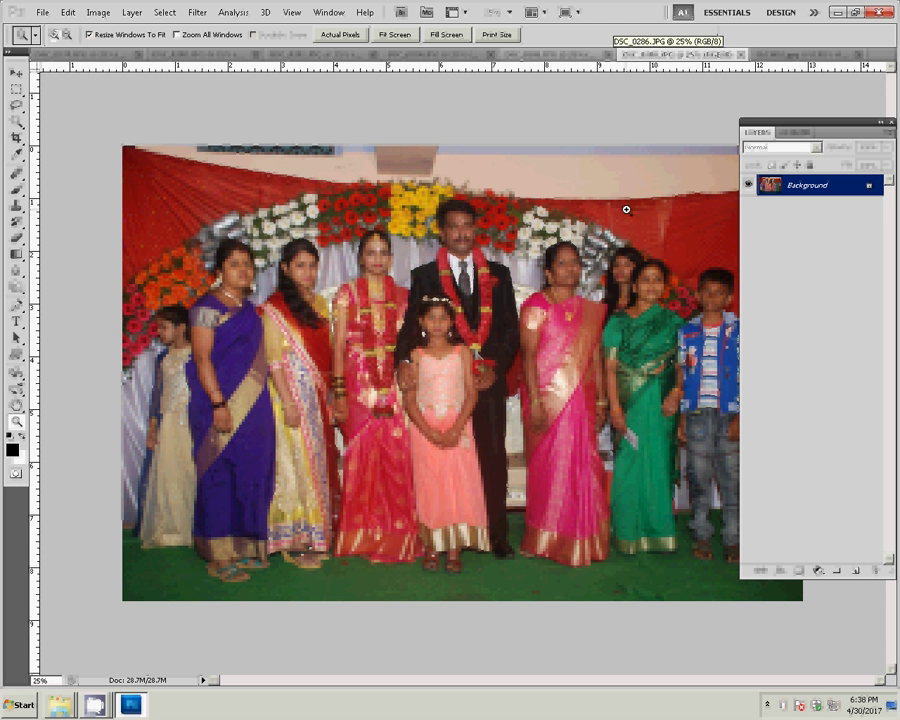
{"action": "key", "text": "ctrl+alt+i"}
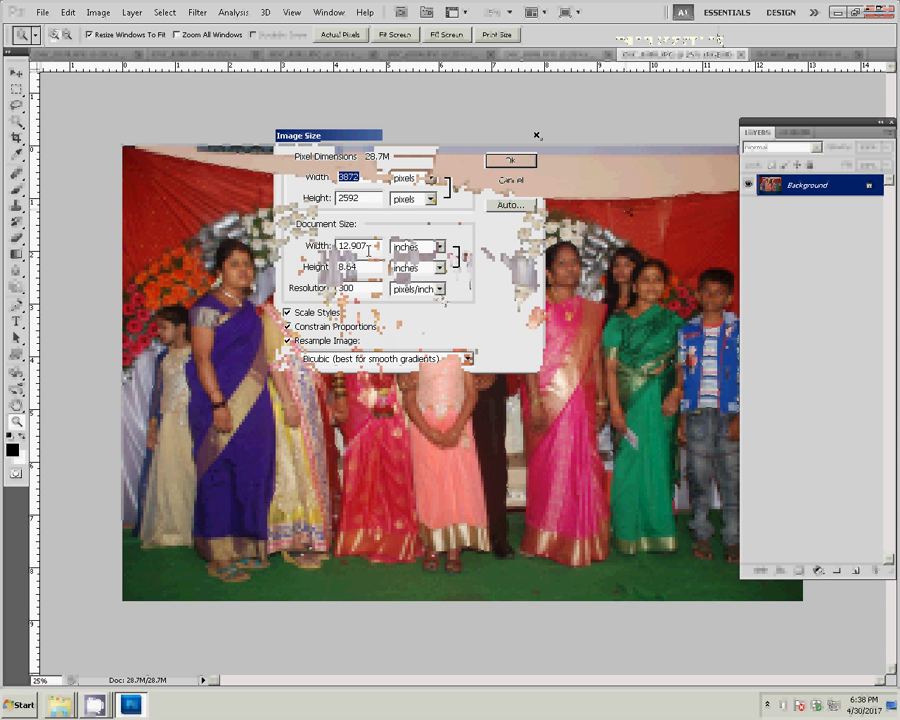
{"action": "key", "text": "Tab"}
{"action": "key", "text": "Tab"}
{"action": "type", "text": "8"}
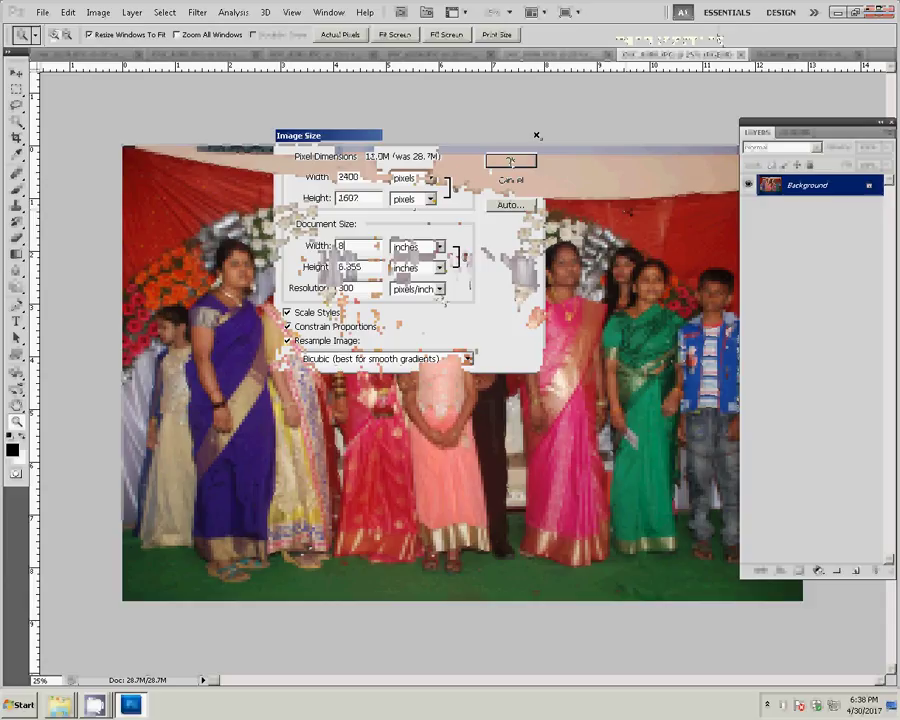
{"action": "left_click", "coordinate": [510, 160]}
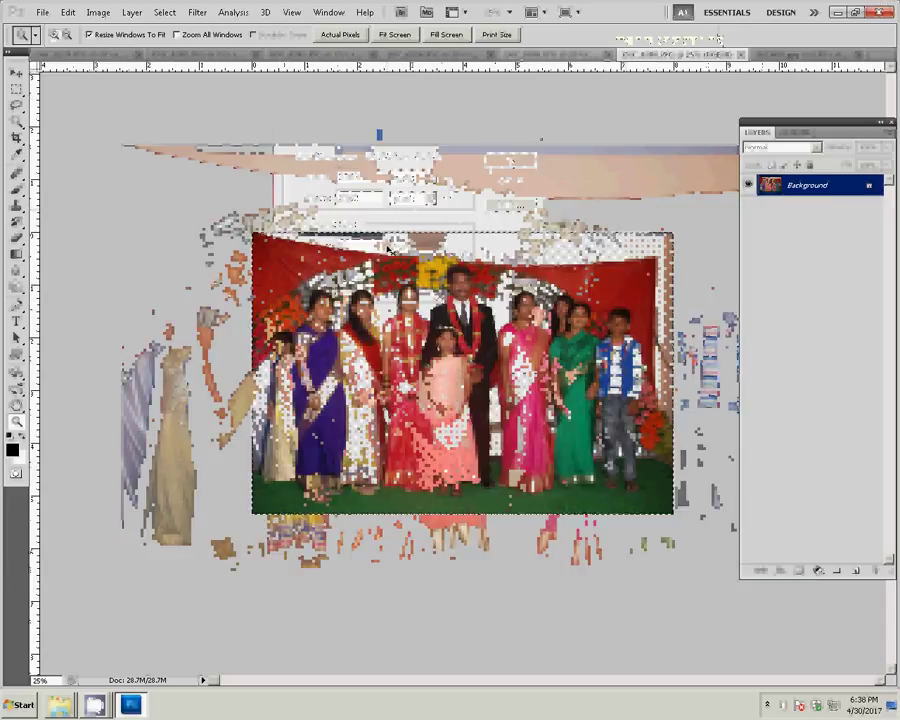
{"action": "key", "text": "ctrl+x"}
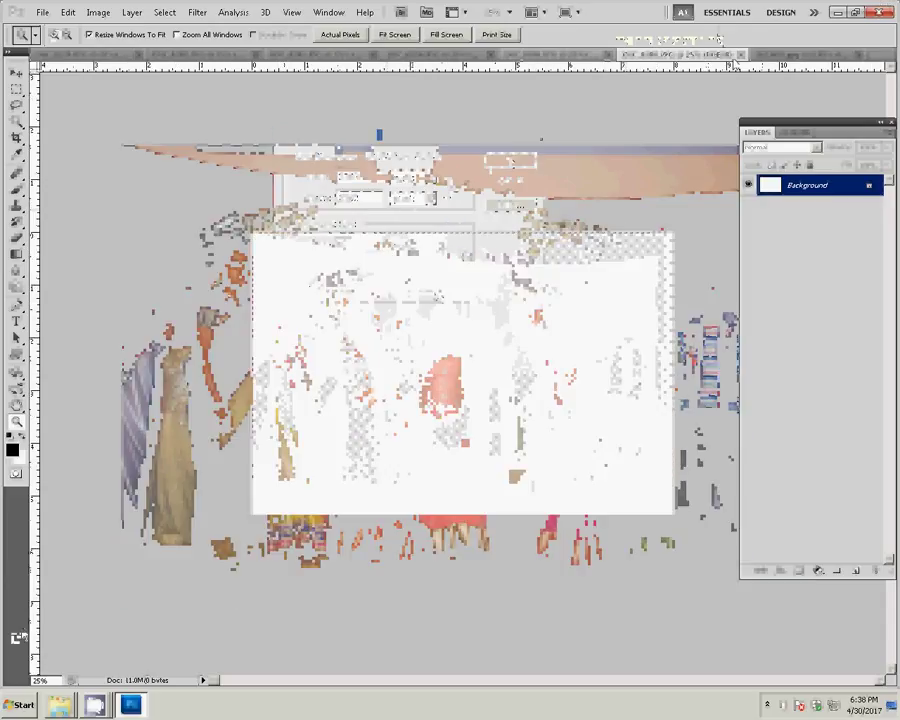
{"action": "key", "text": "ctrl+w"}
{"action": "left_click", "coordinate": [459, 266]}
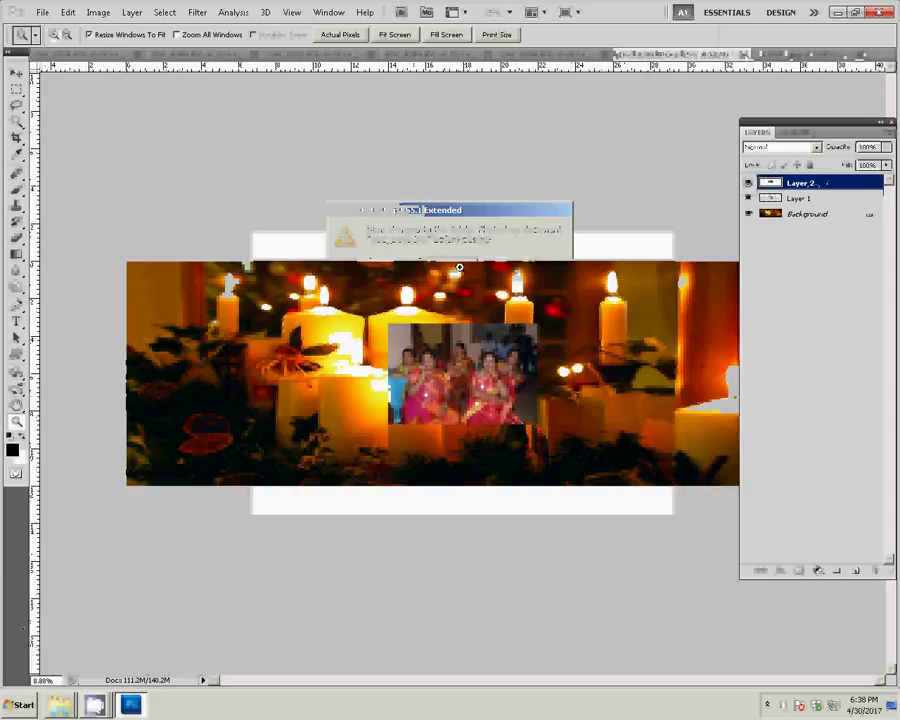
{"action": "key", "text": "ctrl+v"}
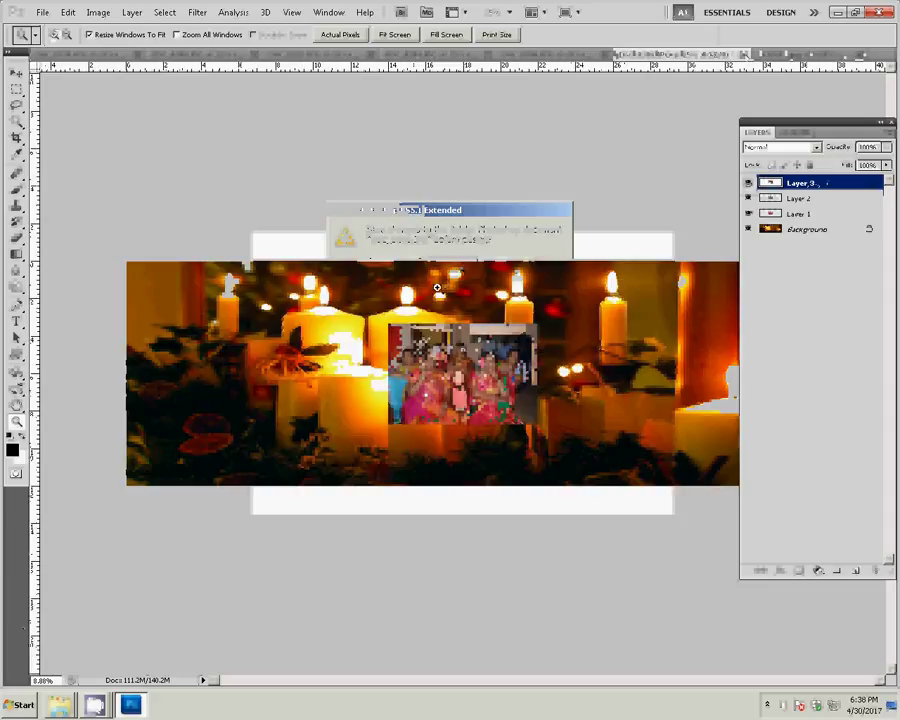
Step: Resize the next group photo to 8 inches wide, close it unsaved, and paste it as Layer 4
{"action": "key", "text": "v"}
{"action": "key", "text": "ctrl+v"}
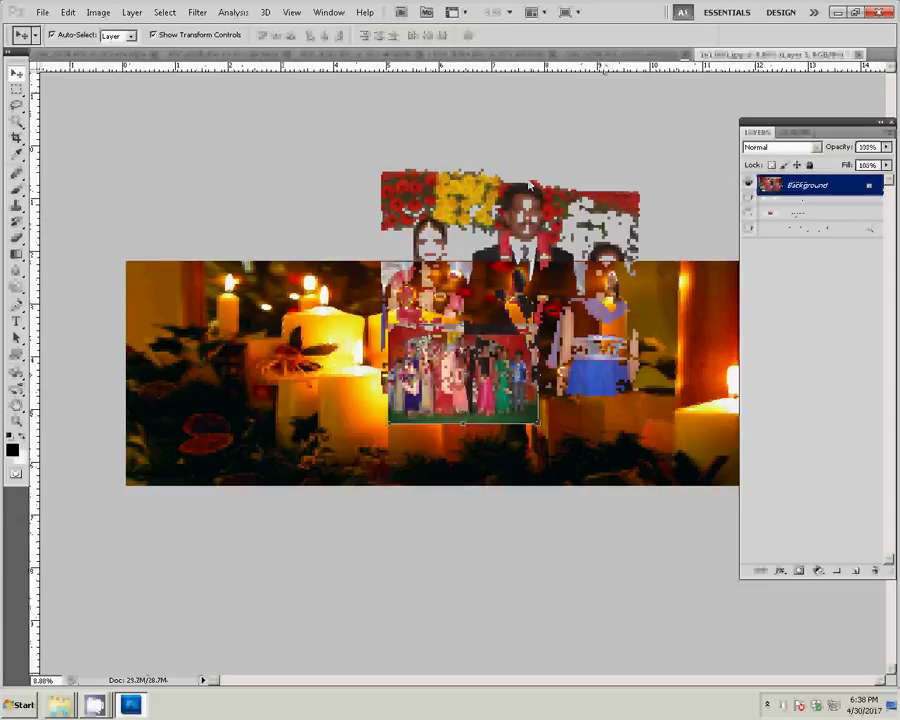
{"action": "key", "text": "ctrl+Tab"}
{"action": "key", "text": "ctrl+alt+i"}
{"action": "key", "text": "Tab"}
{"action": "key", "text": "Tab"}
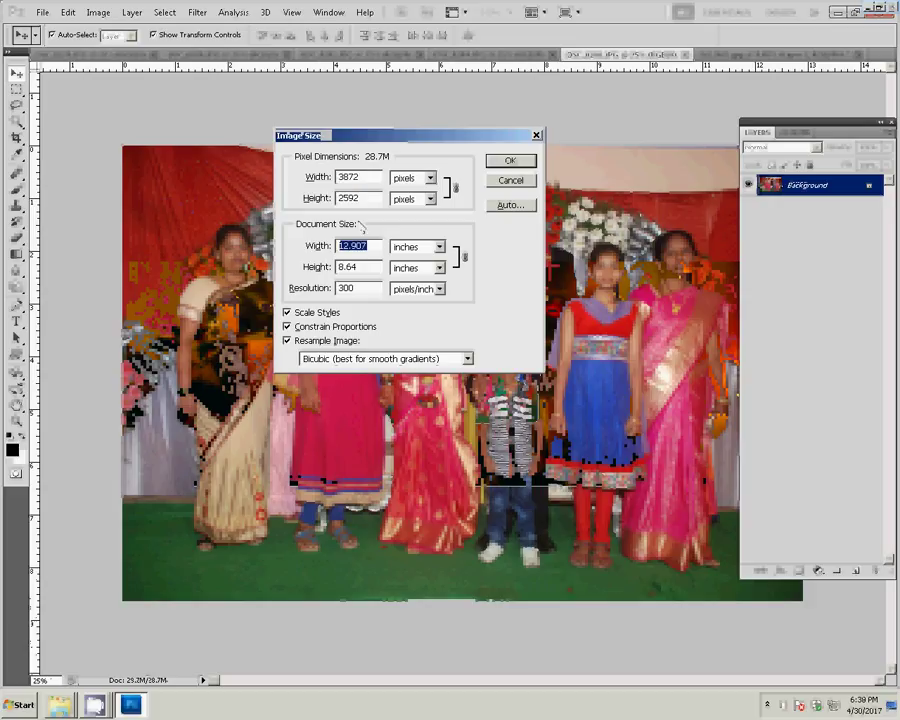
{"action": "type", "text": "8"}
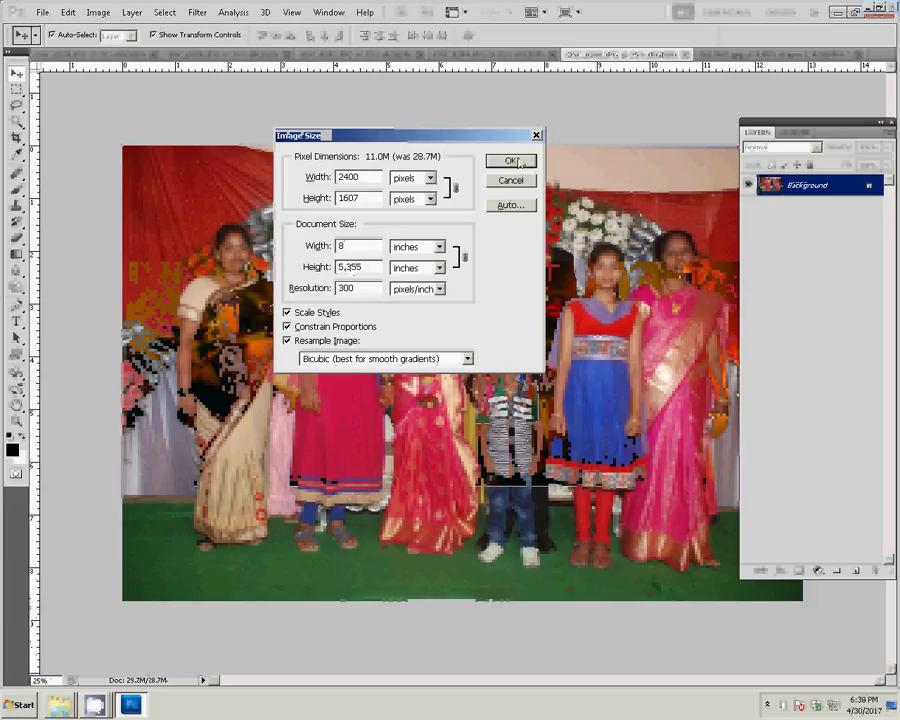
{"action": "key", "text": "Return"}
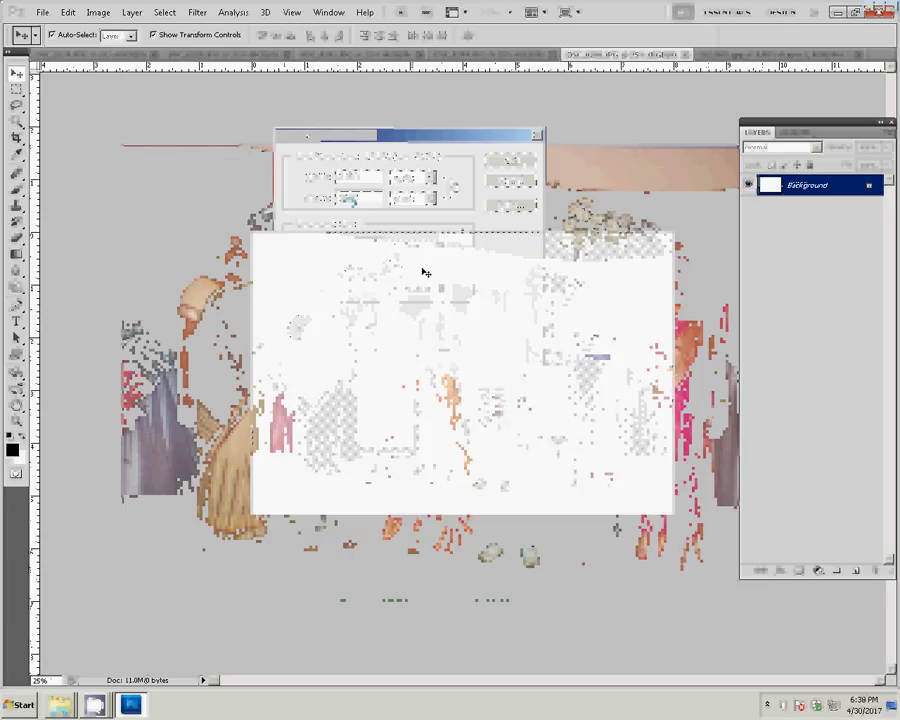
{"action": "key", "text": "ctrl+w"}
{"action": "left_click", "coordinate": [452, 264]}
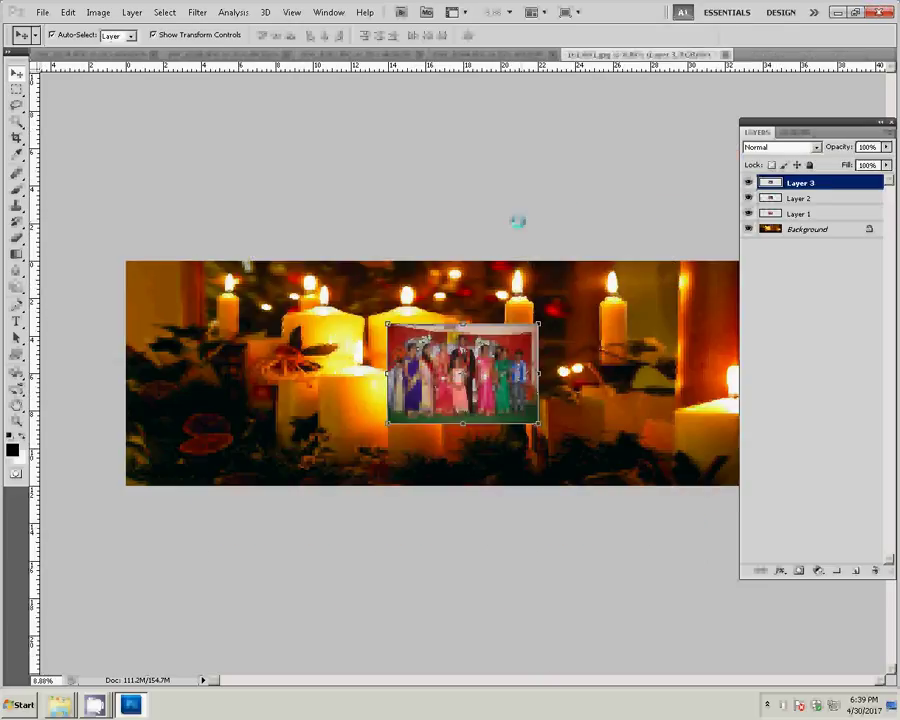
{"action": "key", "text": "ctrl+v"}
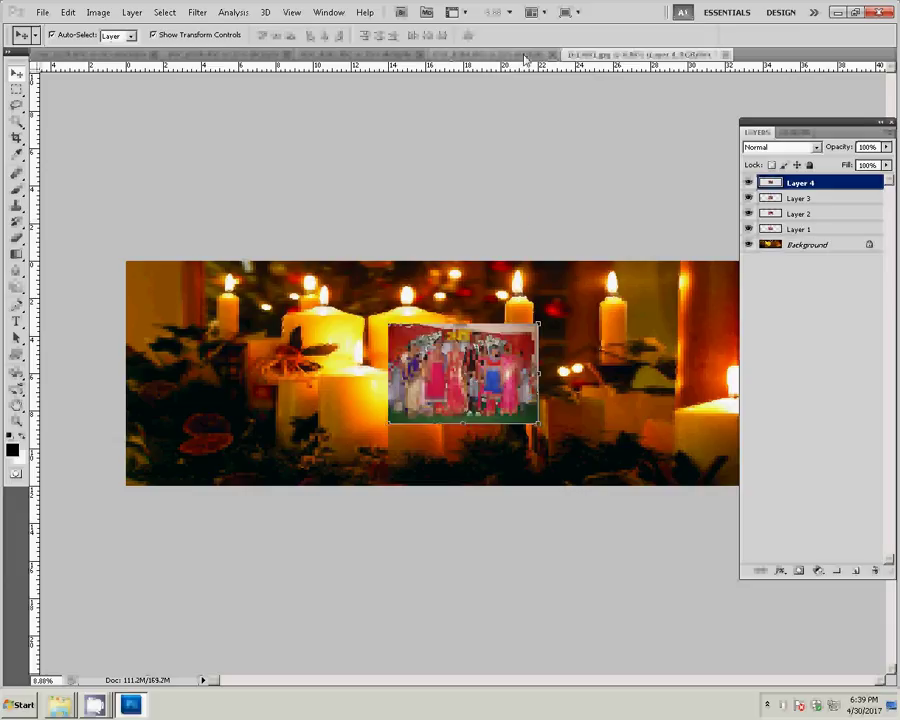
Step: Resize another group photo to 8 inches wide, close it unsaved, and paste it as Layer 5
{"action": "left_click", "coordinate": [525, 57]}
{"action": "key", "text": "ctrl+alt+i"}
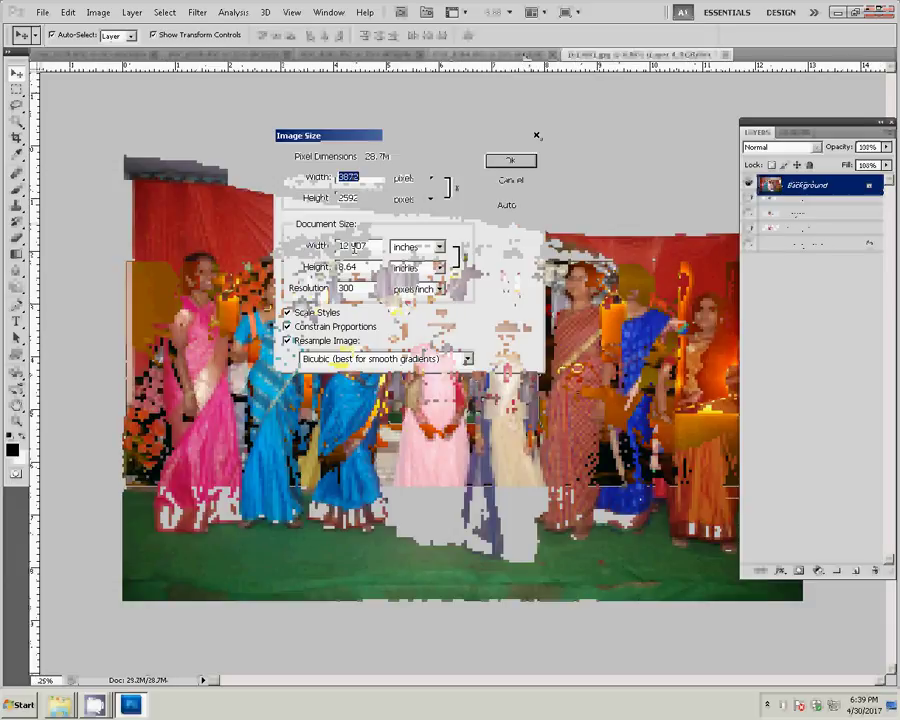
{"action": "double_click", "coordinate": [370, 244]}
{"action": "type", "text": "8"}
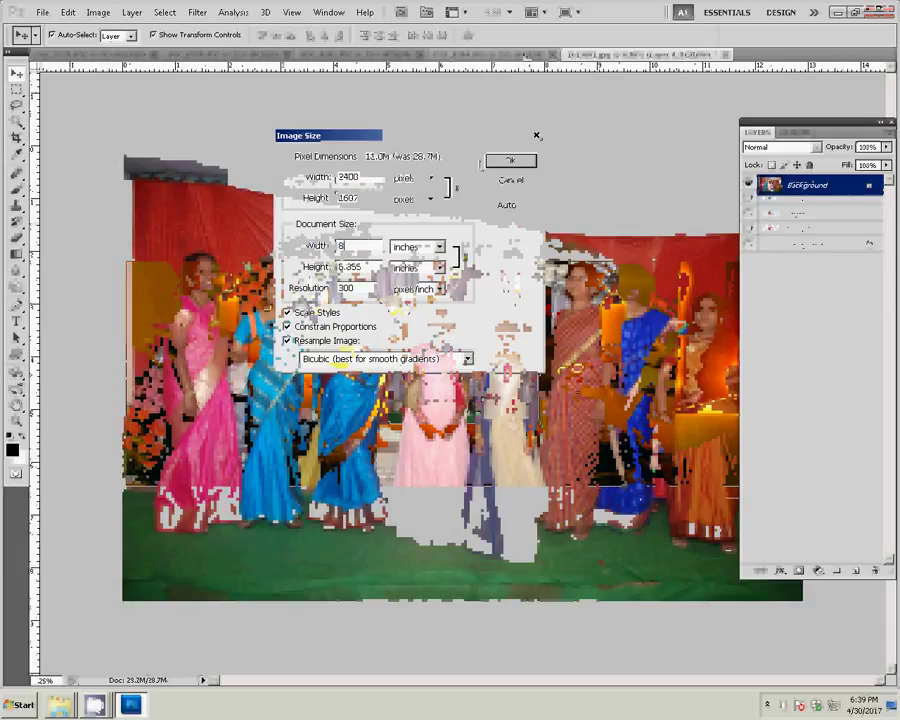
{"action": "left_click", "coordinate": [511, 160]}
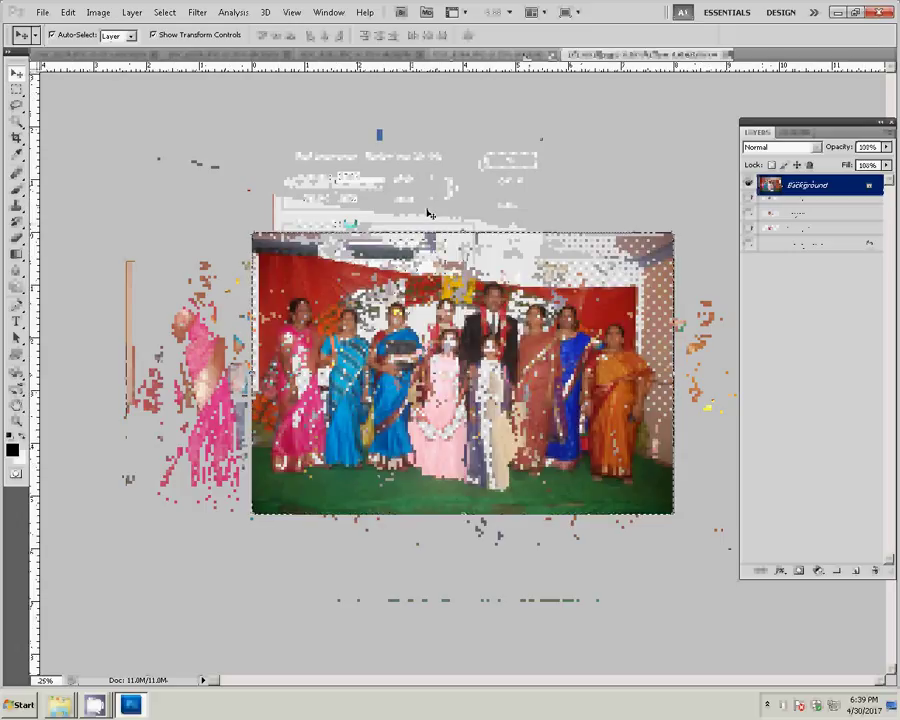
{"action": "key", "text": "ctrl+w"}
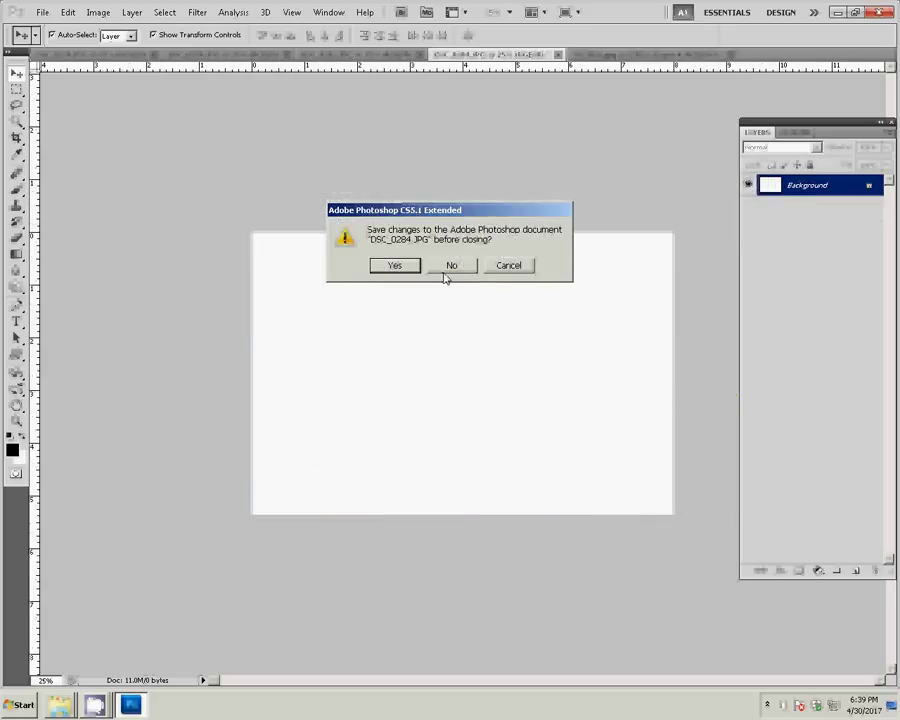
{"action": "left_click", "coordinate": [451, 266]}
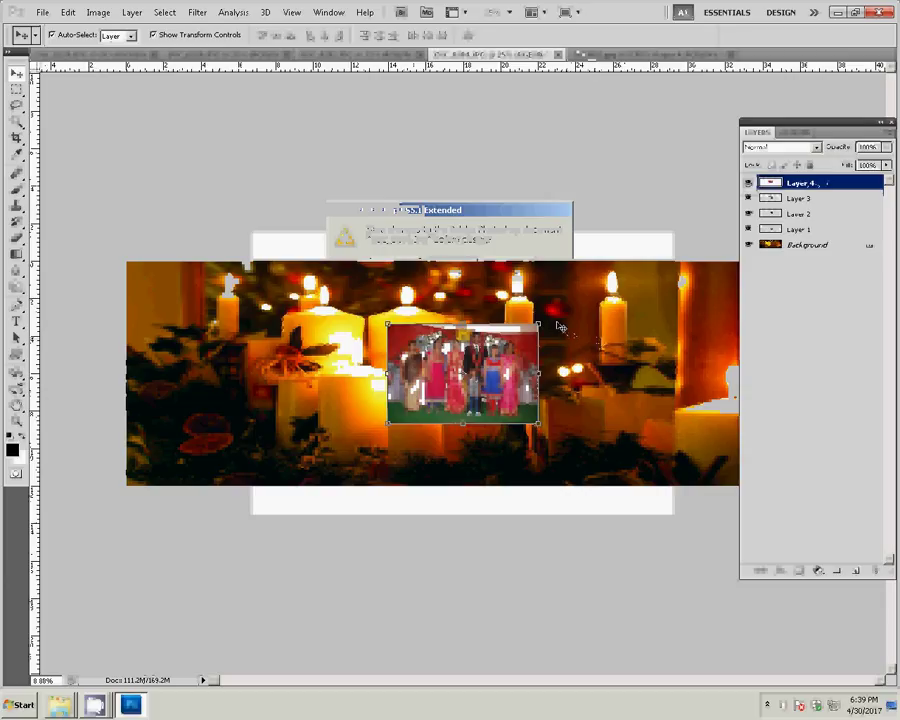
{"action": "key", "text": "ctrl+v"}
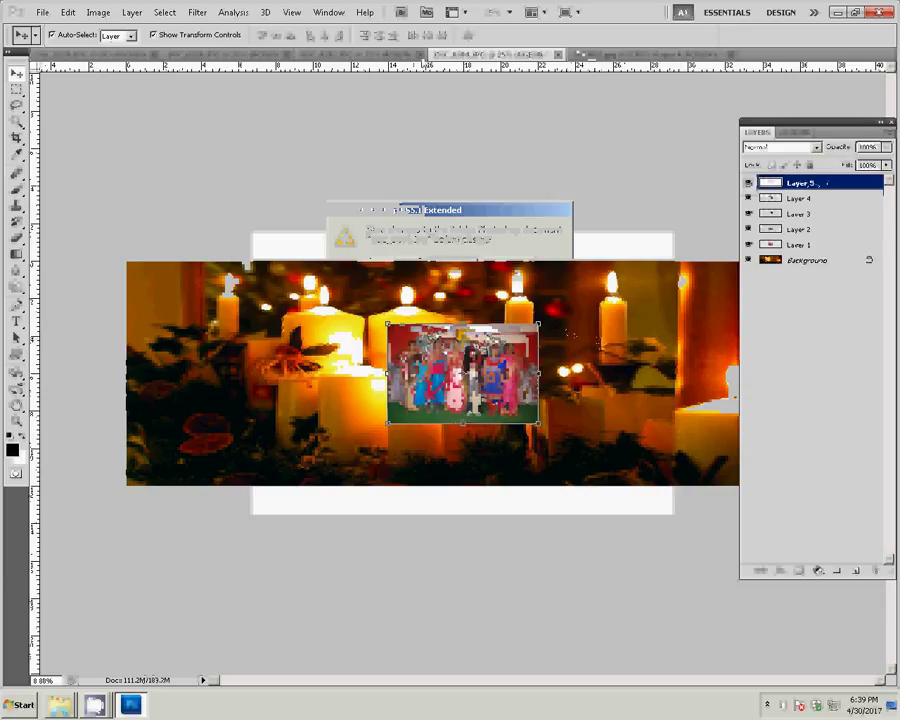
{"action": "left_click", "coordinate": [367, 55]}
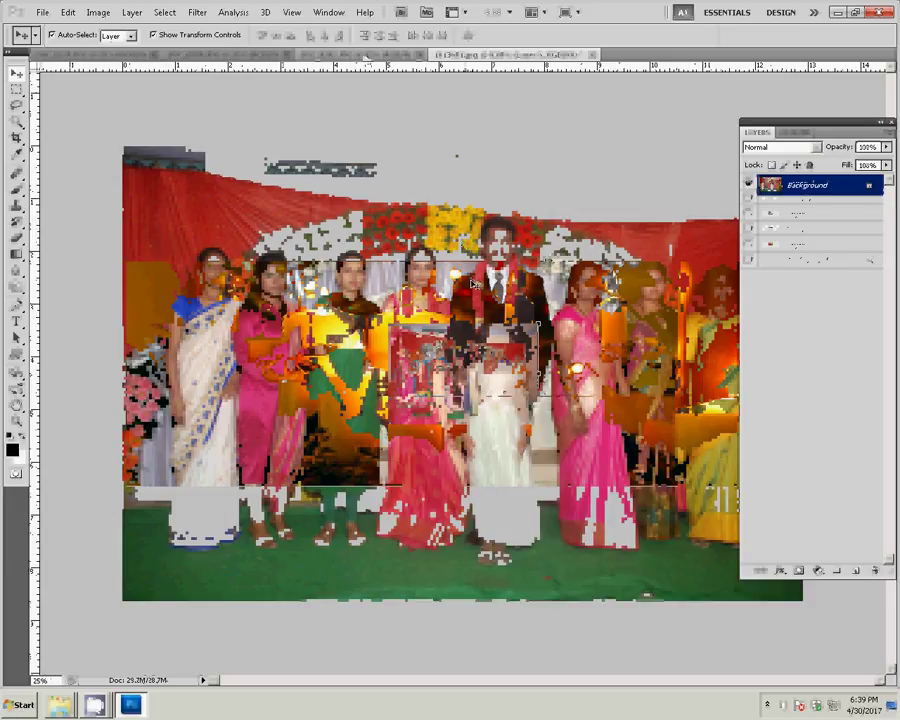
Step: Resize the next photo to 8 inches wide, close it unsaved, and paste it as Layer 6
{"action": "key", "text": "ctrl+alt+i"}
{"action": "key", "text": "Tab"}
{"action": "key", "text": "Tab"}
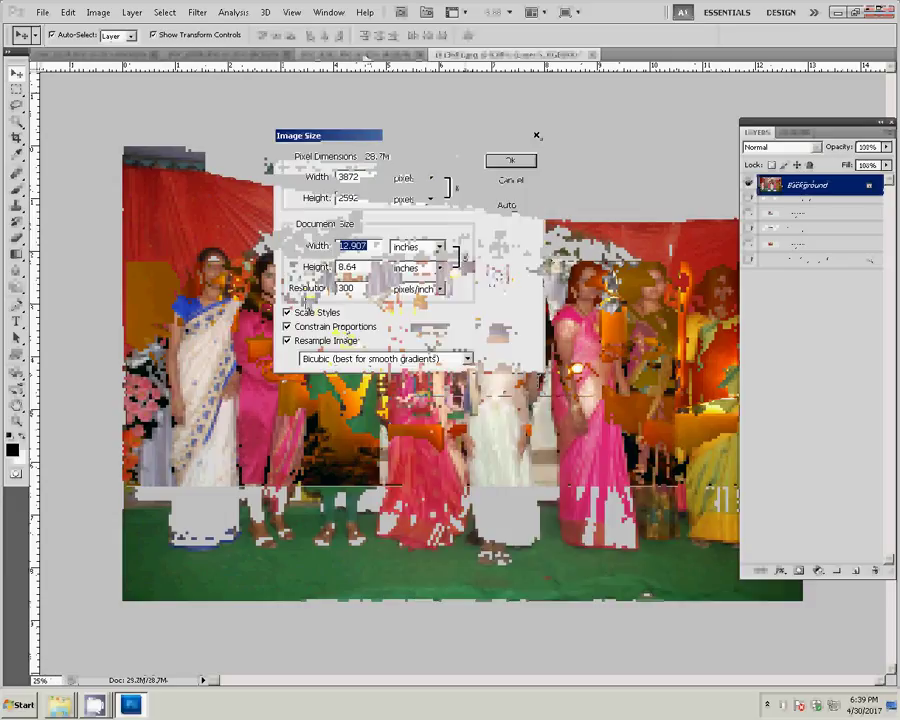
{"action": "type", "text": "8"}
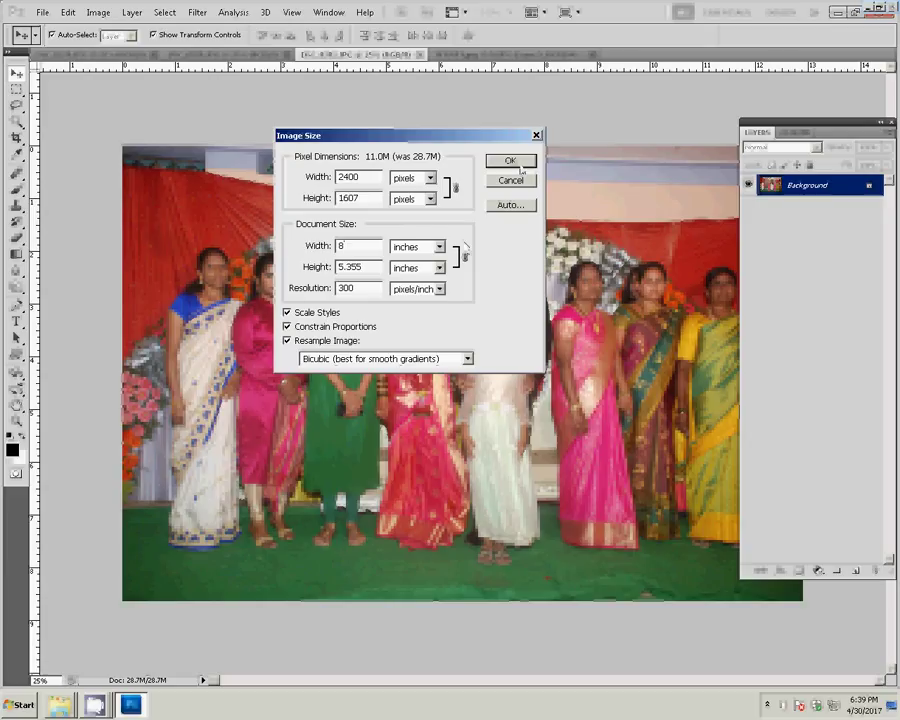
{"action": "left_click", "coordinate": [518, 166]}
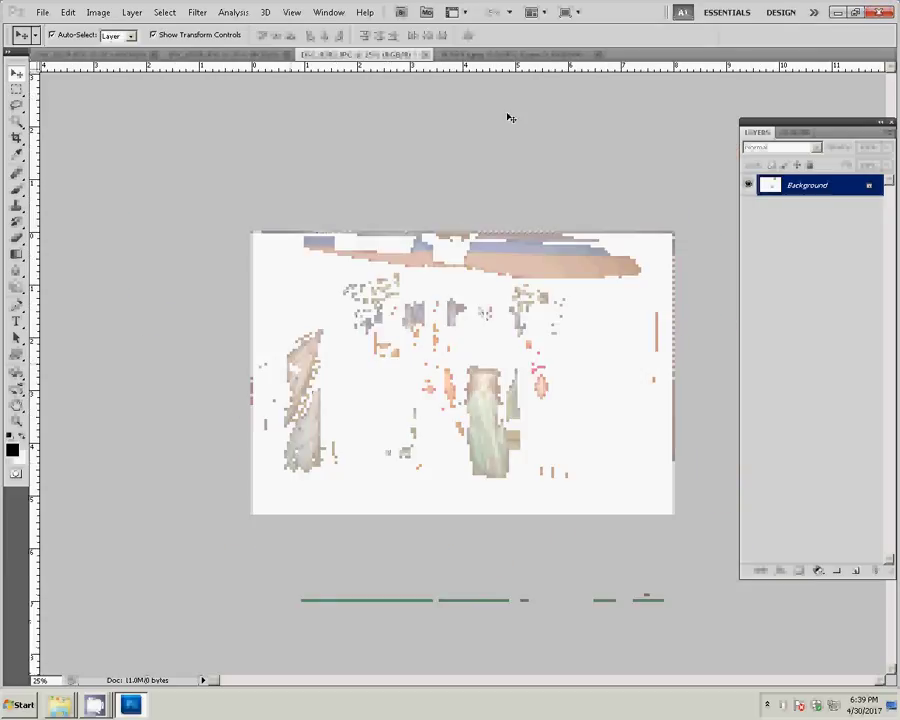
{"action": "key", "text": "ctrl+w"}
{"action": "left_click", "coordinate": [452, 264]}
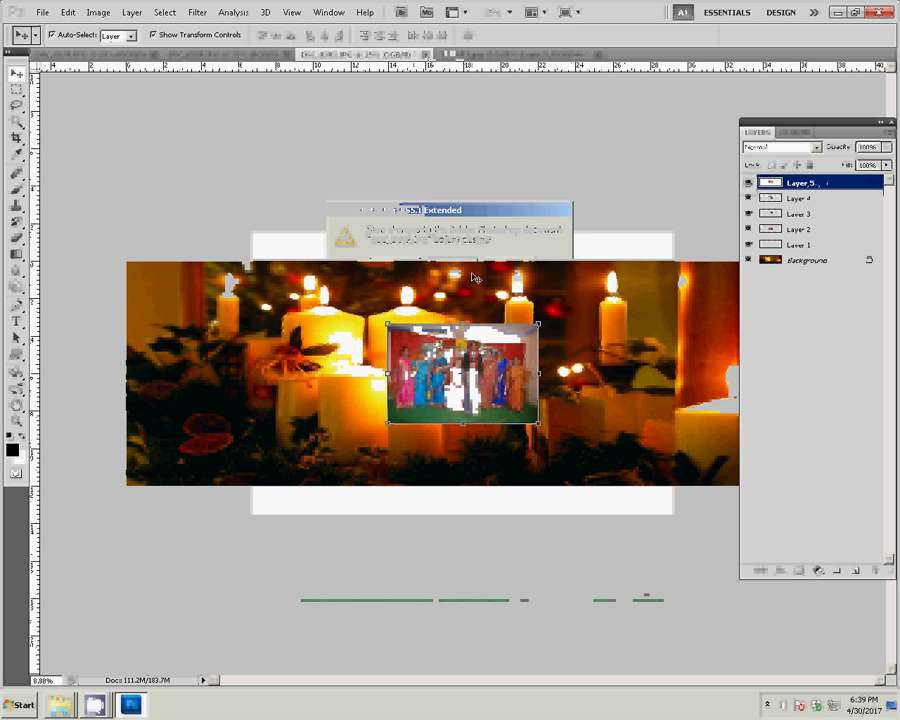
{"action": "key", "text": "ctrl+v"}
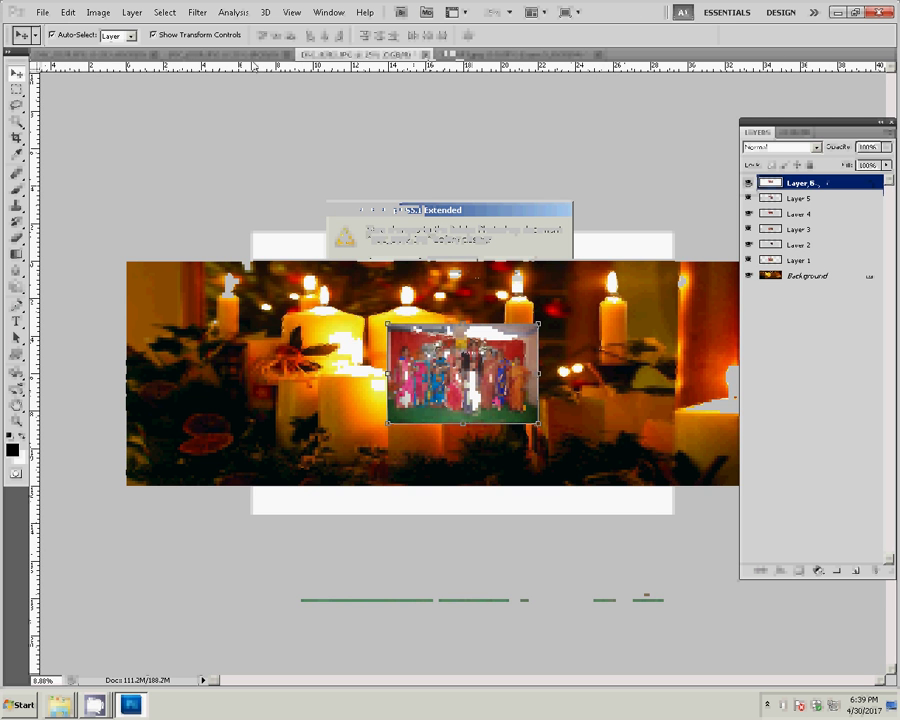
Step: Shrink the seventh wedding photo to 8 inches wide
{"action": "key", "text": "ctrl+shift+e"}
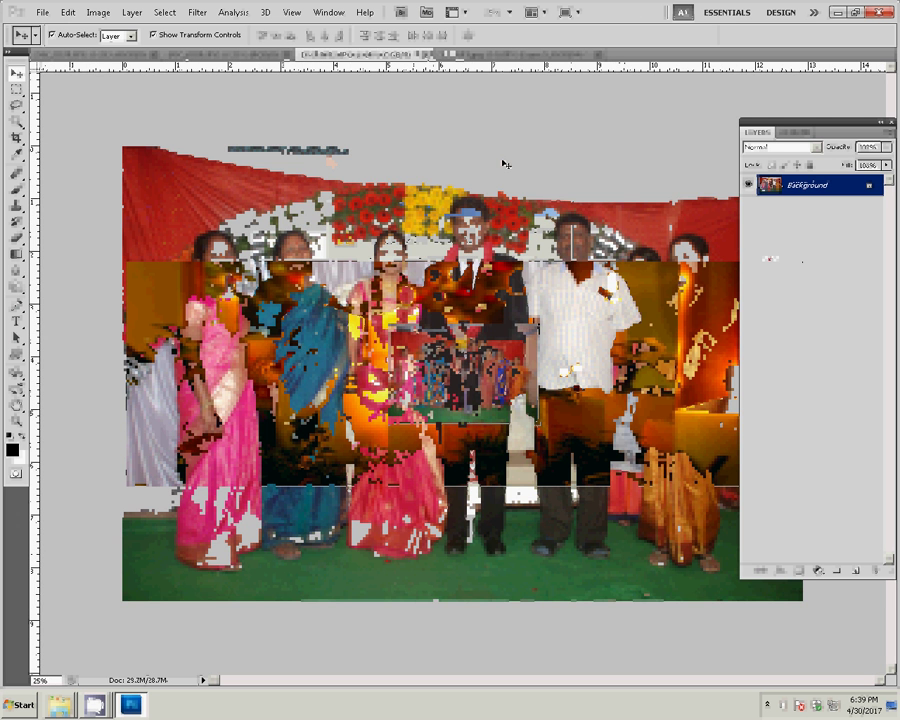
{"action": "key", "text": "ctrl+alt+i"}
{"action": "double_click", "coordinate": [360, 245]}
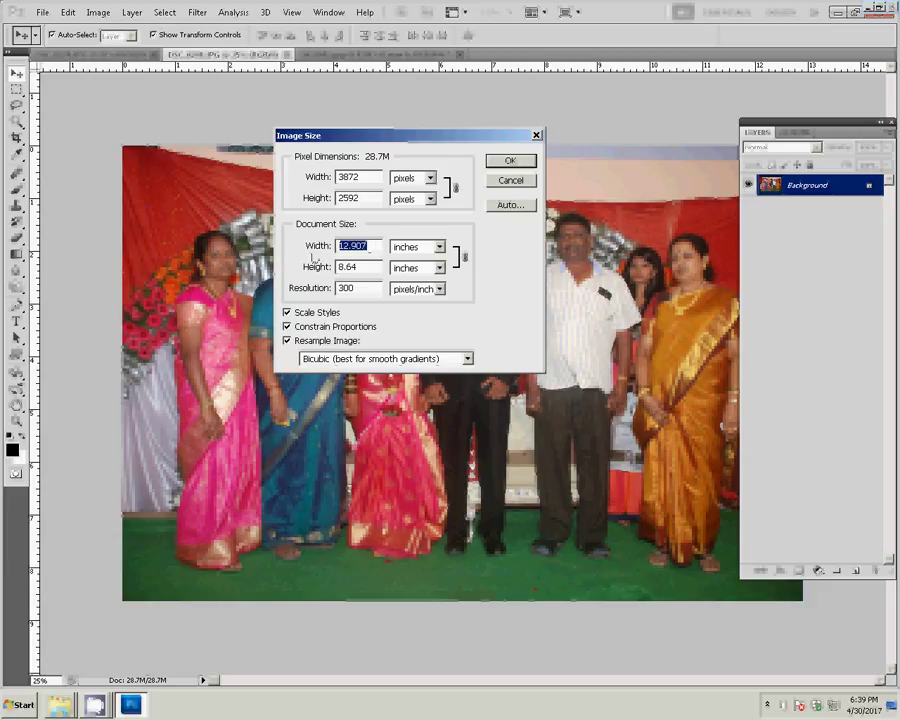
{"action": "type", "text": "8"}
{"action": "left_click", "coordinate": [499, 164]}
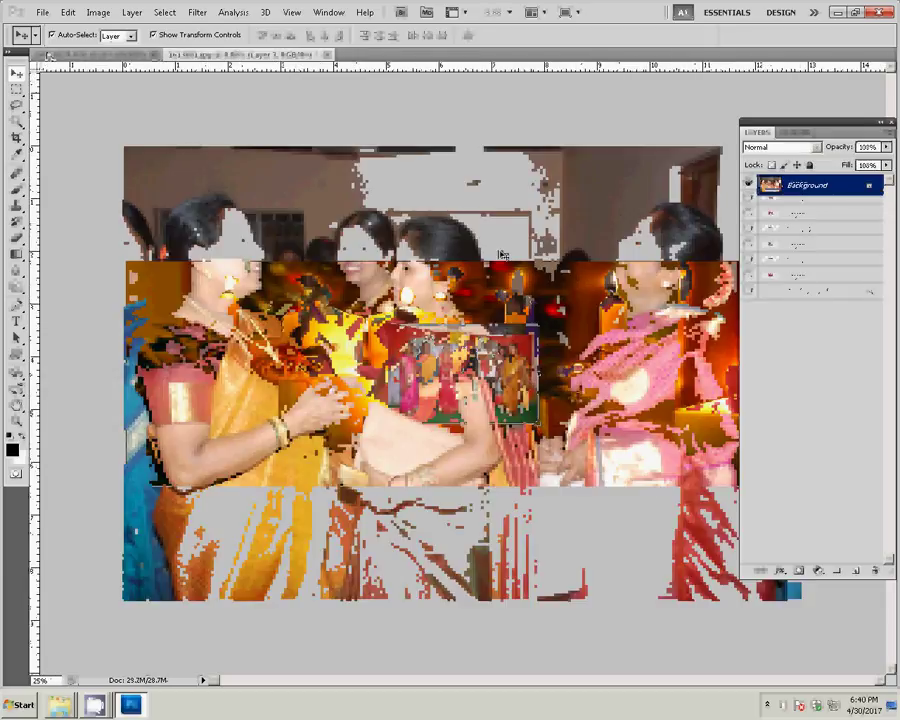
Step: Resize the last photo to 8 inches wide, close it unsaved, and paste it as Layer 8
{"action": "key", "text": "ctrl+alt+i"}
{"action": "double_click", "coordinate": [362, 245]}
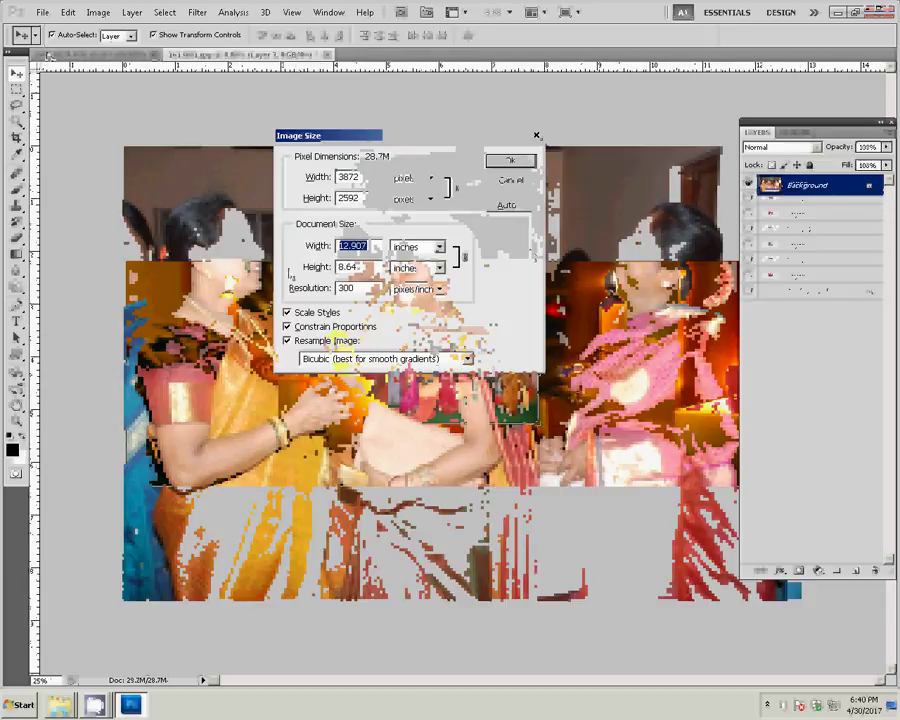
{"action": "type", "text": "8"}
{"action": "left_click", "coordinate": [532, 164]}
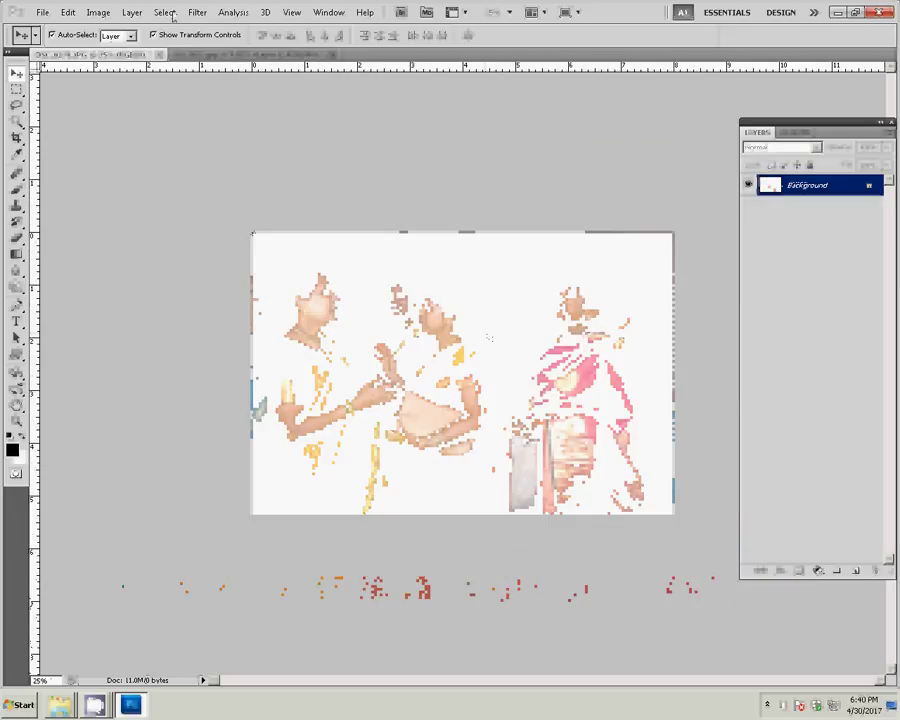
{"action": "key", "text": "ctrl+w"}
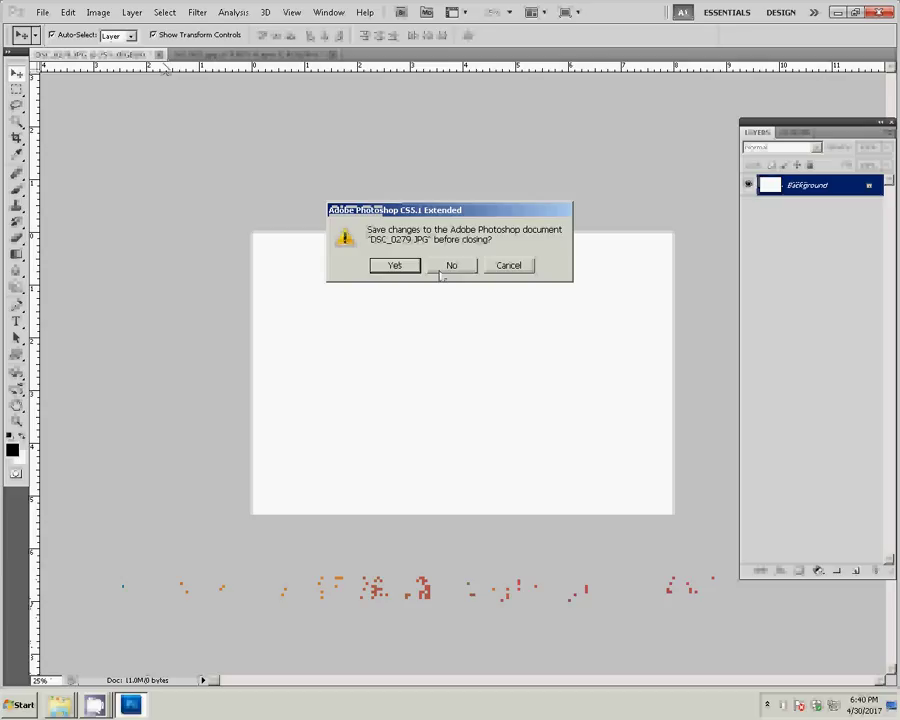
{"action": "left_click", "coordinate": [441, 267]}
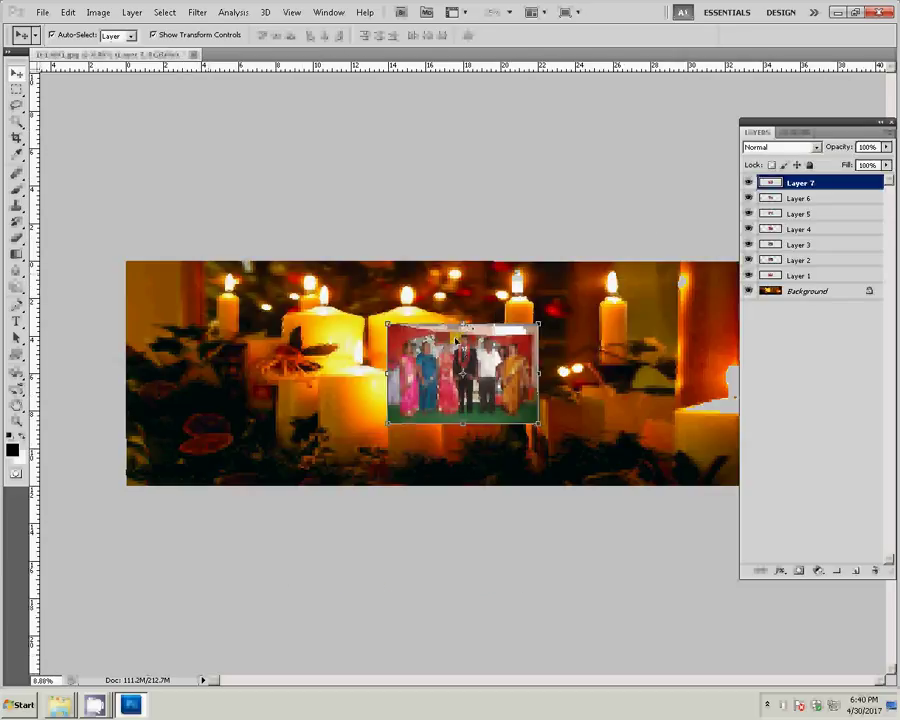
{"action": "key", "text": "ctrl+v"}
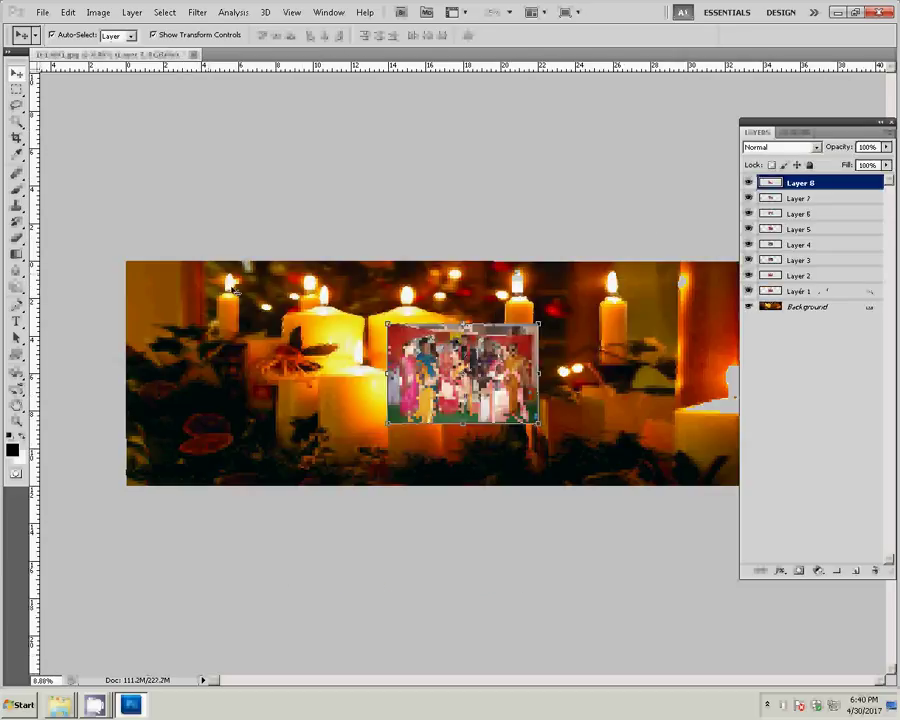
Step: Add a 3 px outside Stroke to Layer 8, filled with the light grey pattern
{"action": "left_click", "coordinate": [780, 570]}
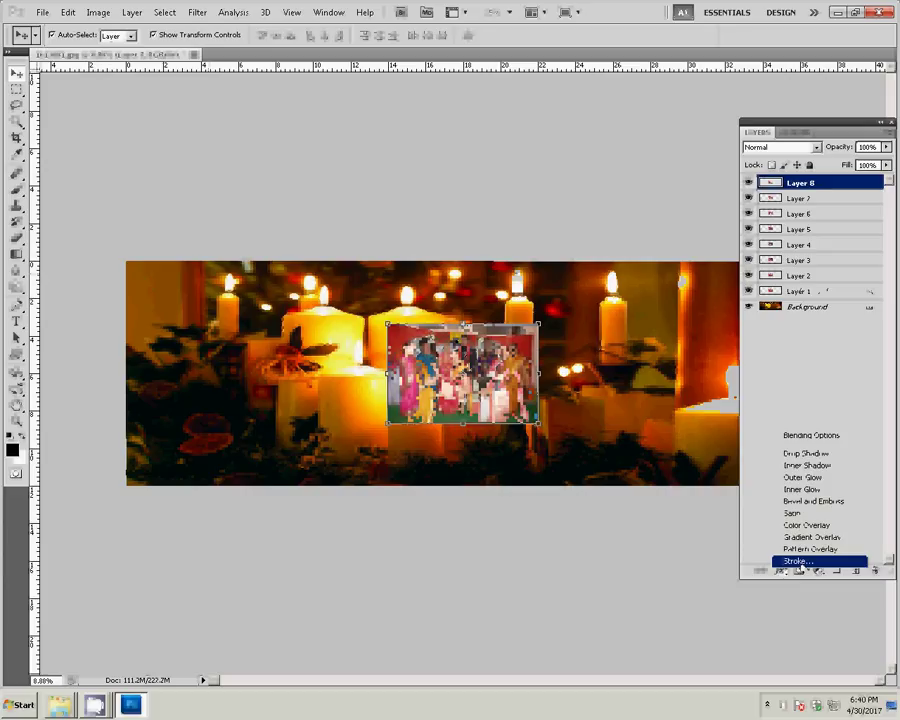
{"action": "left_click", "coordinate": [797, 561]}
{"action": "left_click", "coordinate": [478, 311]}
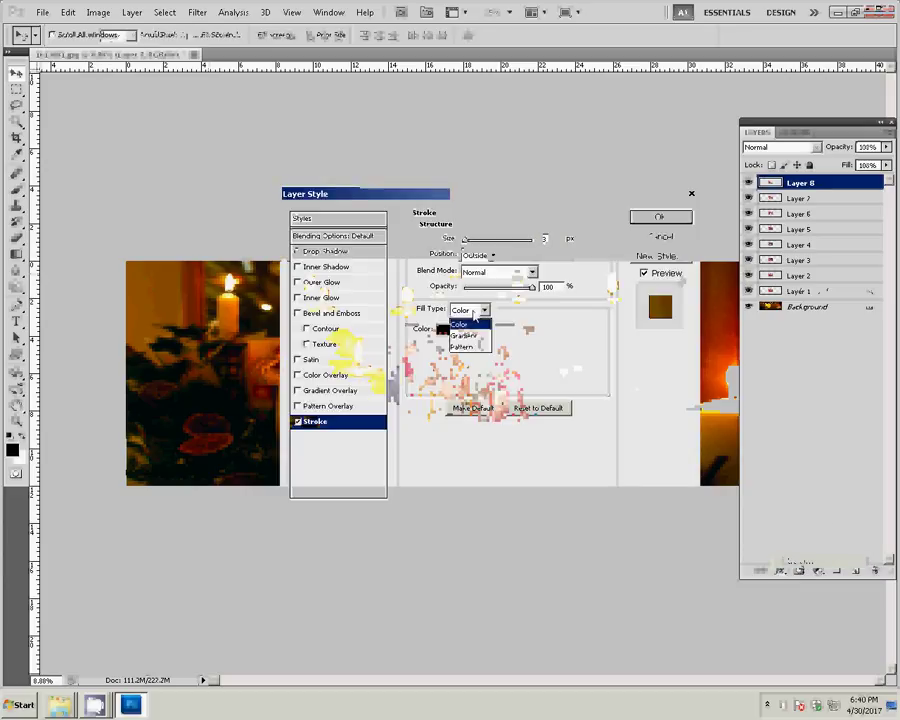
{"action": "left_click", "coordinate": [462, 346]}
{"action": "left_click", "coordinate": [465, 345]}
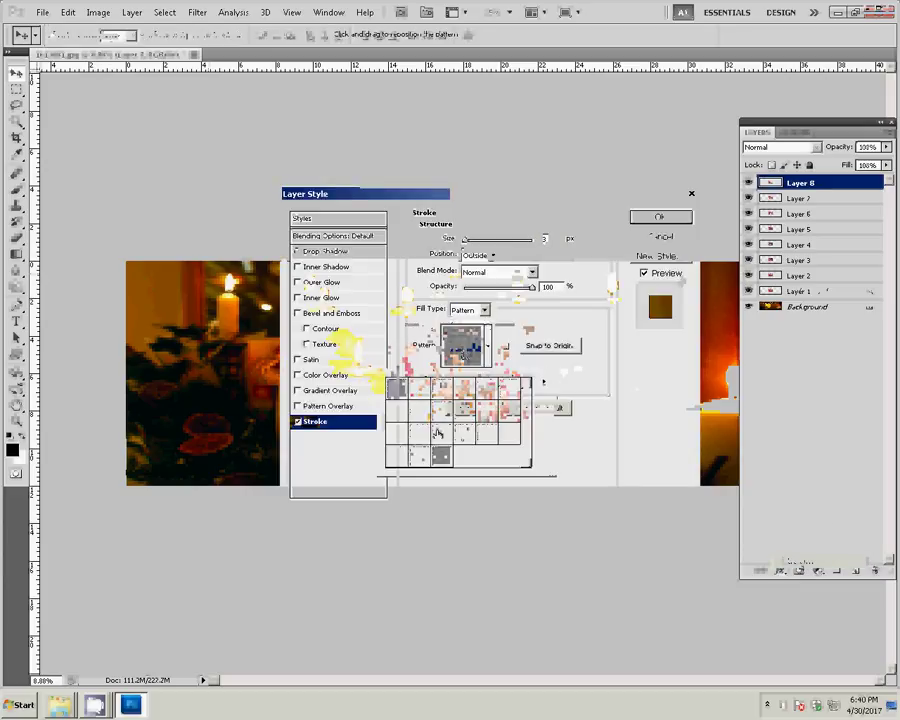
{"action": "left_click", "coordinate": [498, 404]}
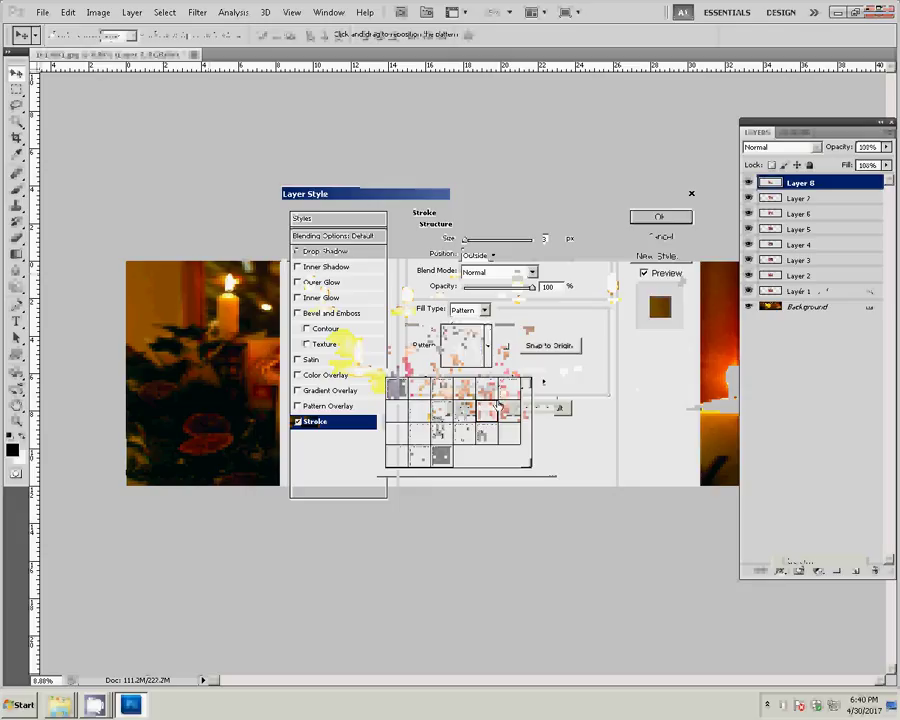
{"action": "left_click", "coordinate": [397, 437]}
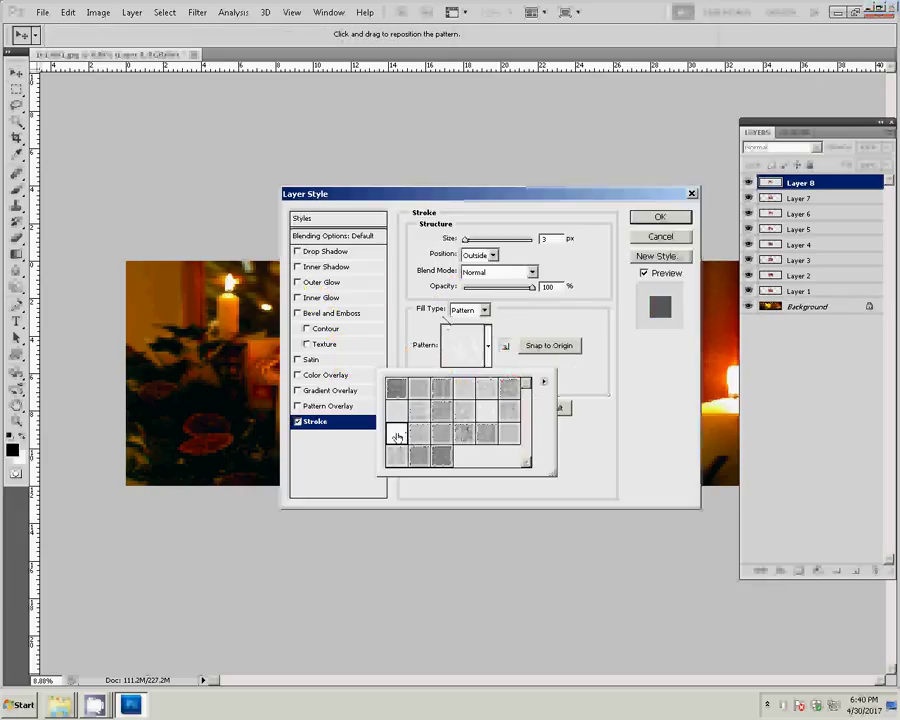
{"action": "left_click", "coordinate": [553, 239]}
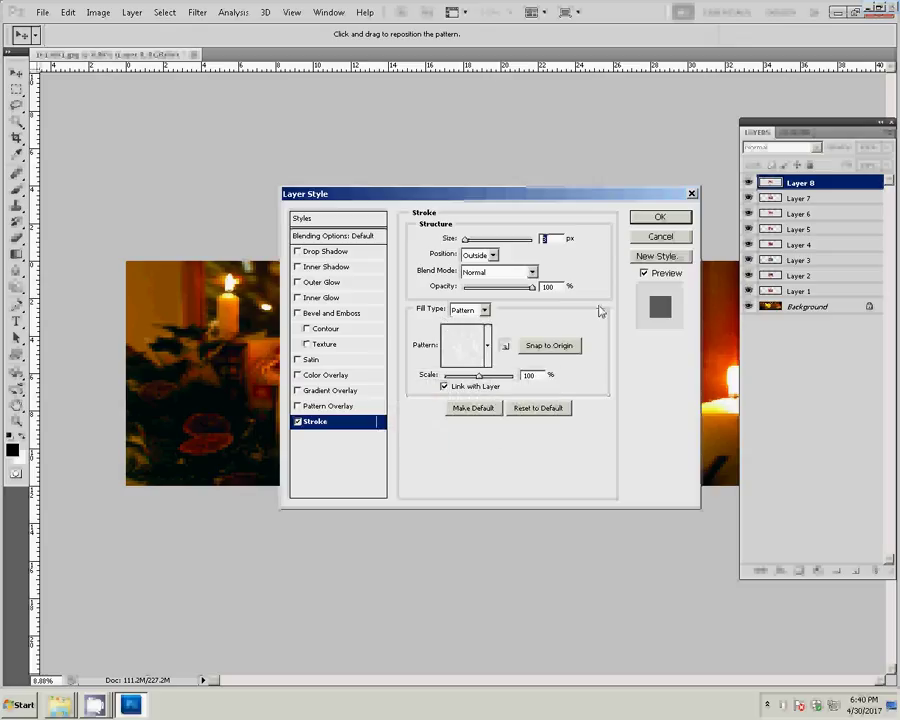
{"action": "type", "text": "22"}
{"action": "left_click", "coordinate": [660, 217]}
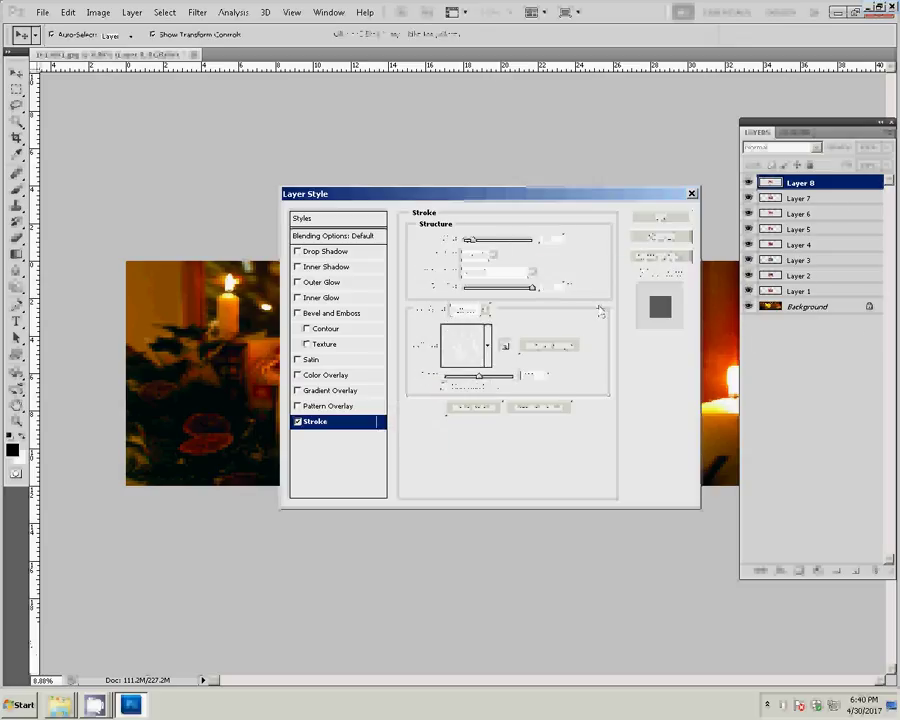
{"action": "right_click", "coordinate": [826, 195]}
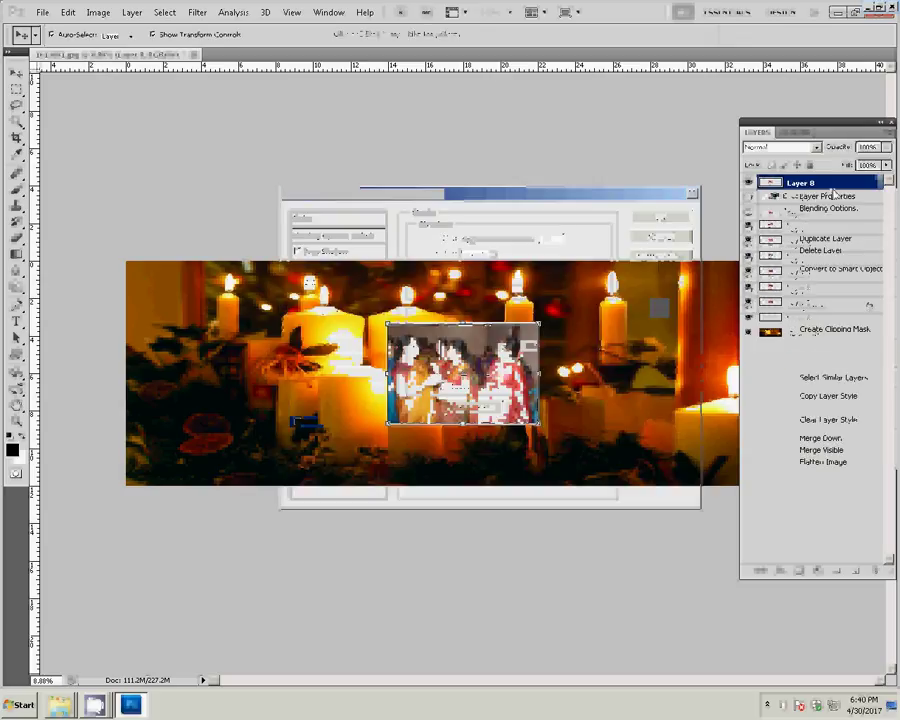
Step: Copy Layer 8's stroke style, place its photo top-left, and stroke and place Layer 7 beneath it
{"action": "left_click", "coordinate": [828, 395]}
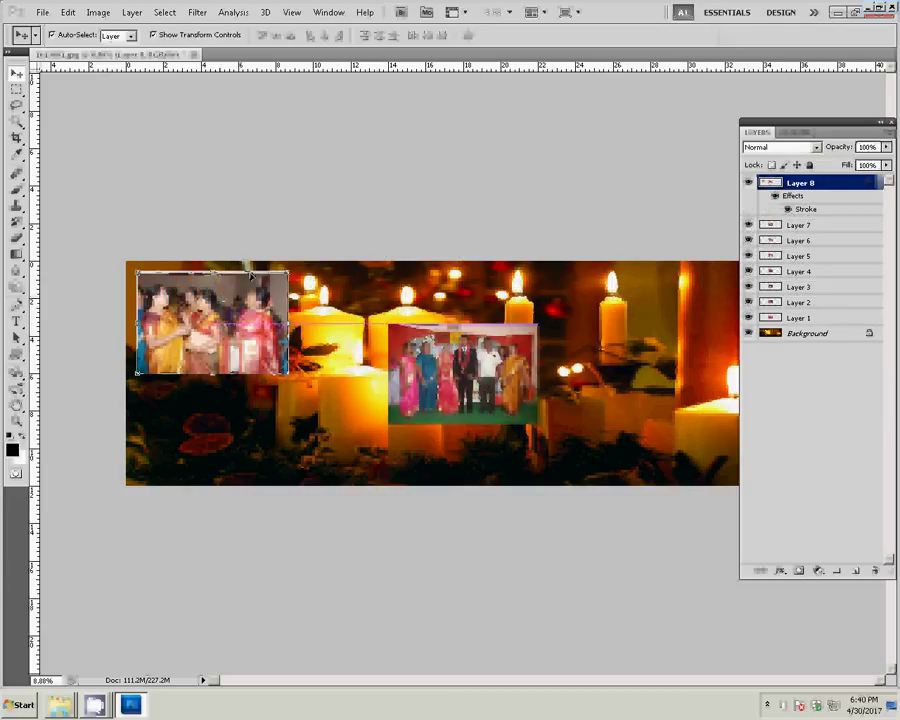
{"action": "left_click_drag", "start_coordinate": [274, 280], "coordinate": [273, 277]}
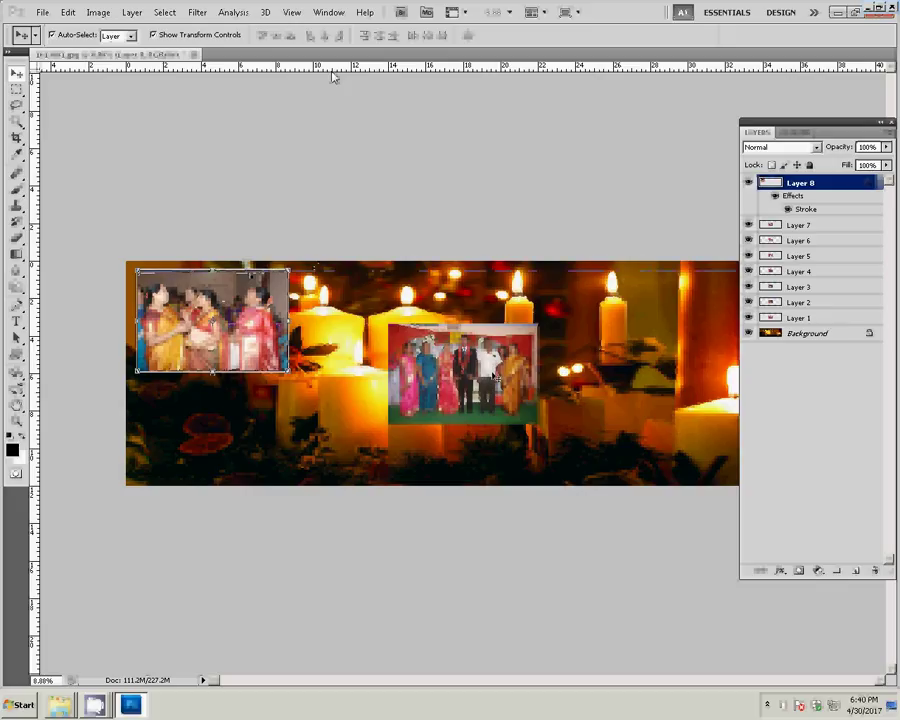
{"action": "right_click", "coordinate": [800, 226]}
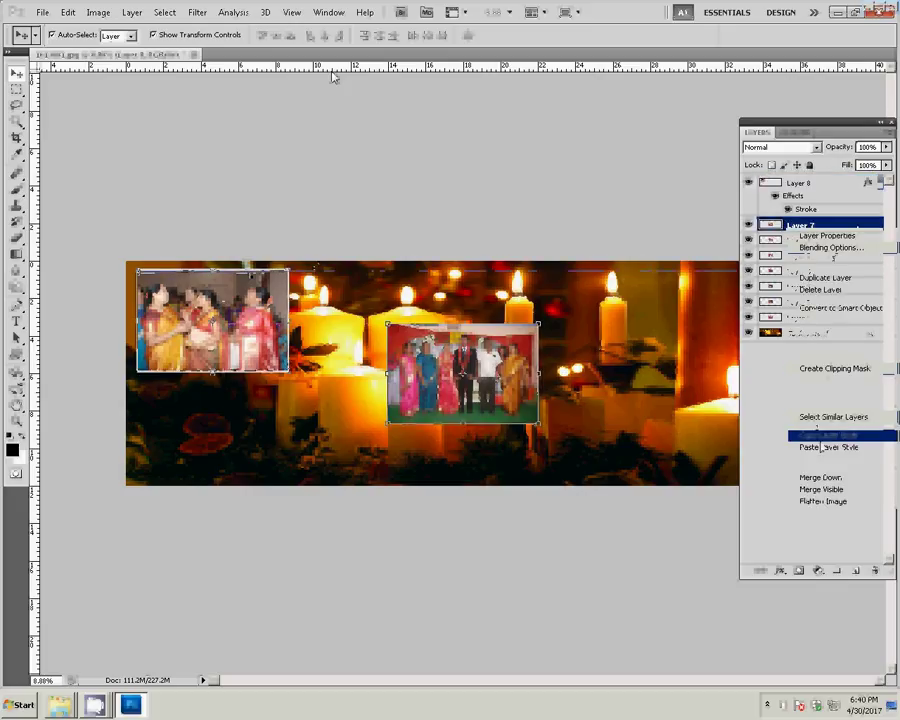
{"action": "left_click", "coordinate": [828, 447]}
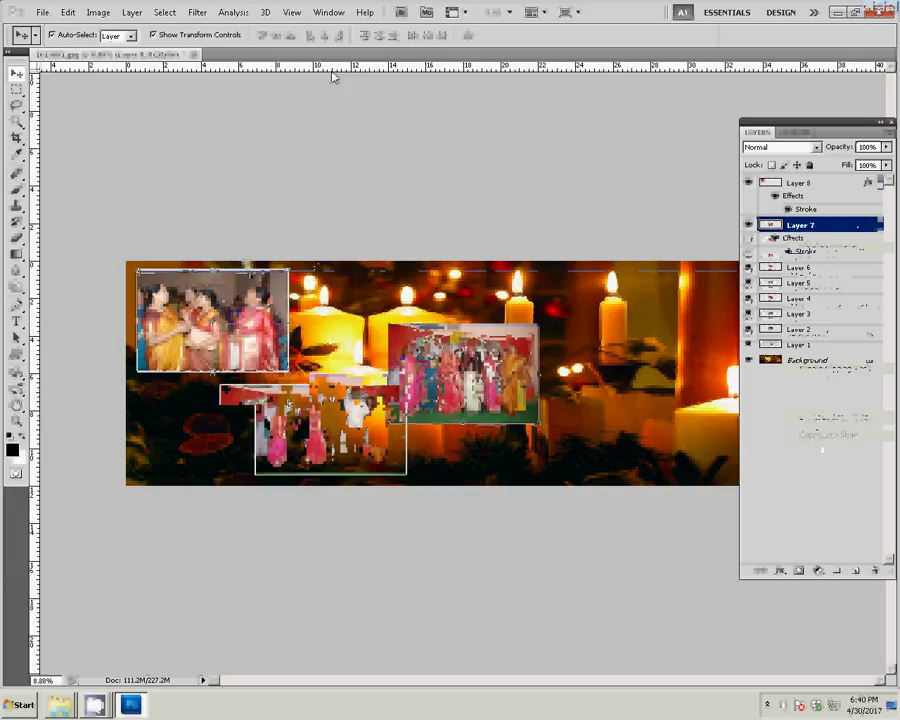
{"action": "left_click_drag", "start_coordinate": [330, 432], "coordinate": [212, 423]}
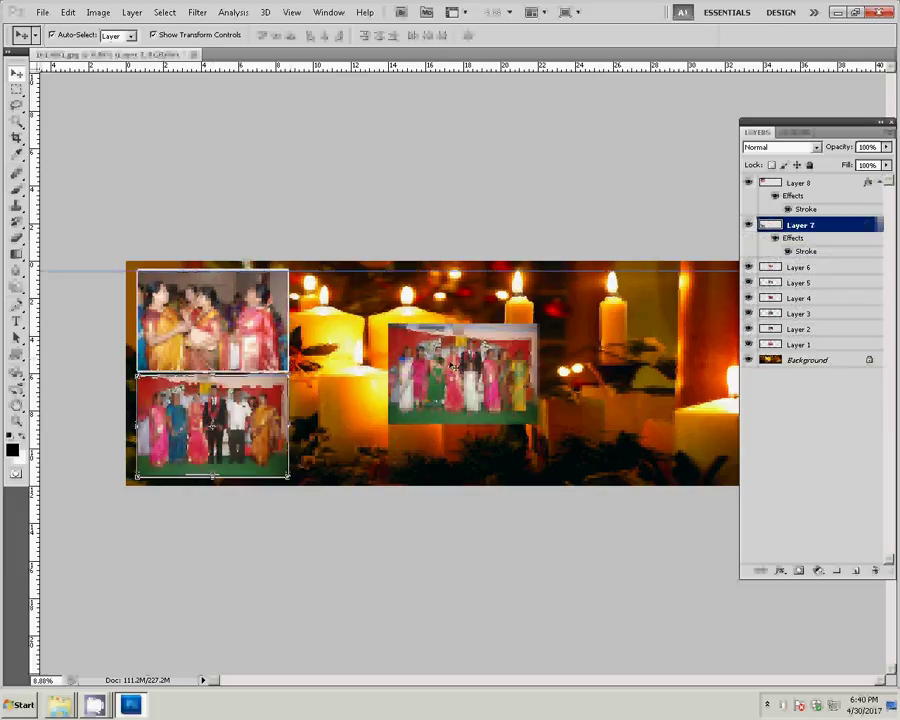
Step: Paste the stroke onto Layers 6 and 5, moving their photos into the top row
{"action": "left_click", "coordinate": [798, 267]}
{"action": "right_click", "coordinate": [800, 266]}
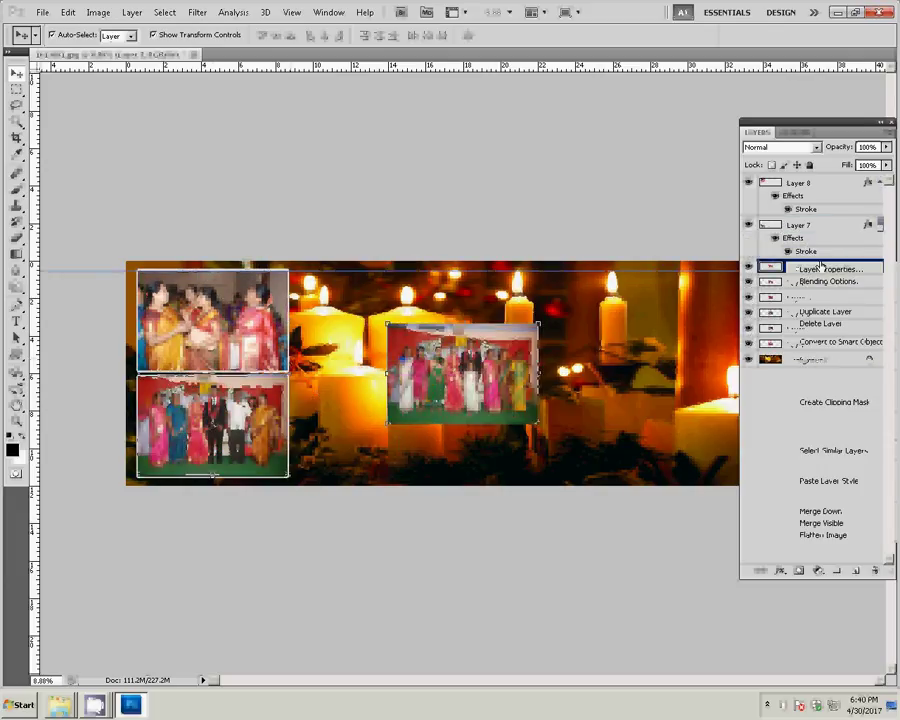
{"action": "left_click", "coordinate": [836, 482]}
{"action": "left_click_drag", "start_coordinate": [460, 372], "coordinate": [368, 318]}
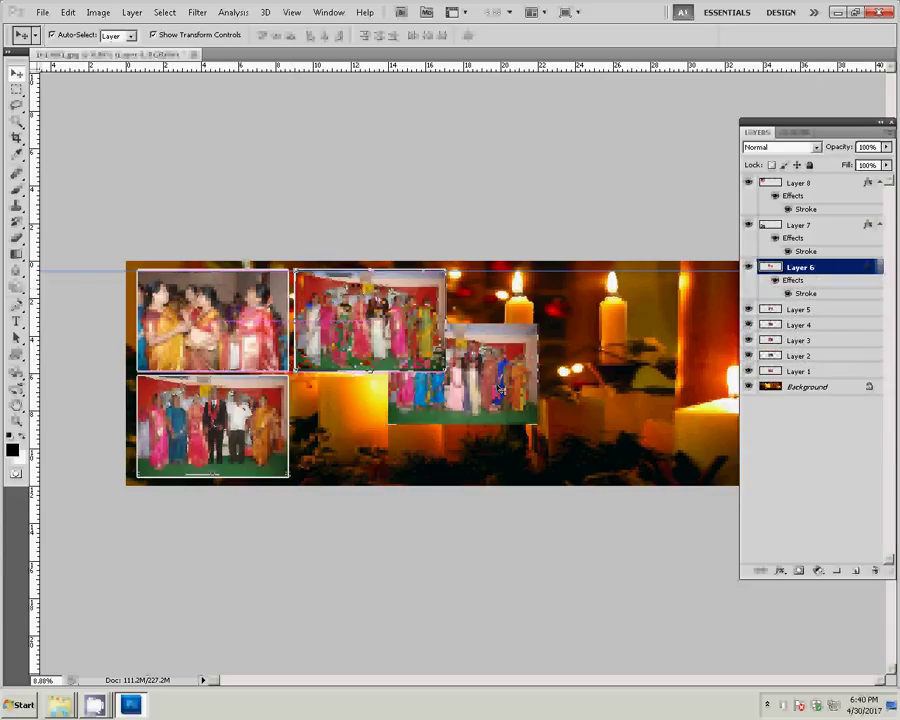
{"action": "left_click", "coordinate": [826, 310]}
{"action": "right_click", "coordinate": [790, 310]}
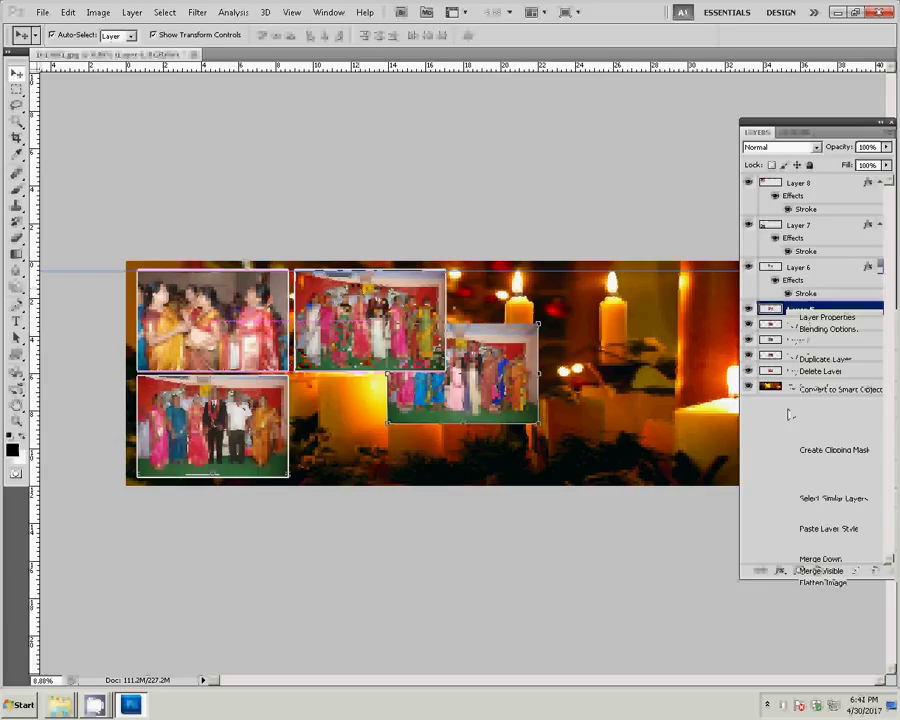
{"action": "left_click", "coordinate": [834, 529]}
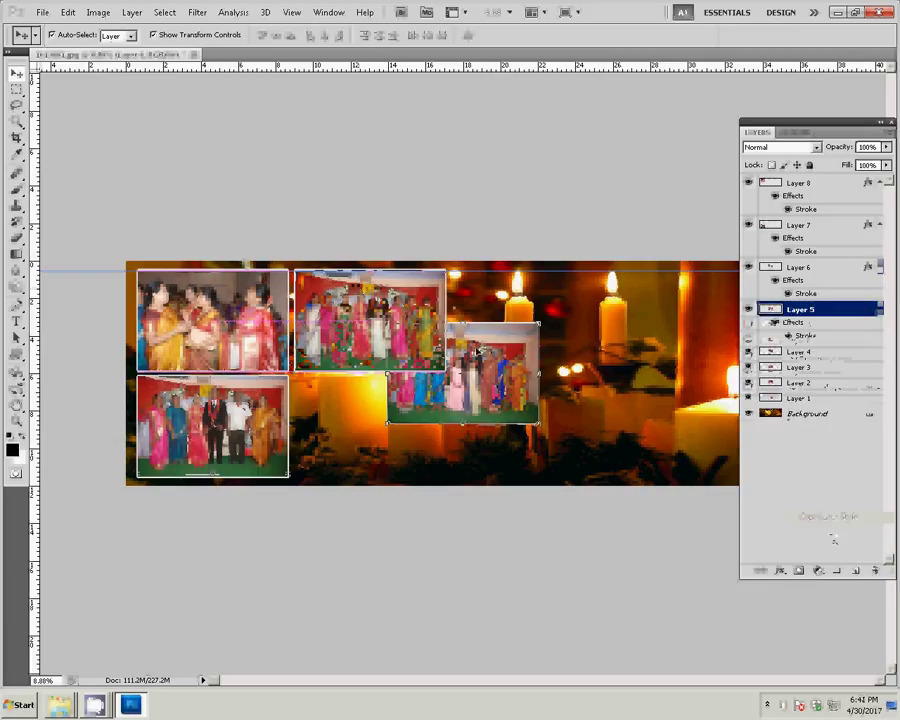
{"action": "mouse_move", "coordinate": [506, 348]}
{"action": "left_mouse_down"}
{"action": "mouse_move", "coordinate": [566, 370]}
{"action": "mouse_move", "coordinate": [704, 300]}
{"action": "left_mouse_up"}
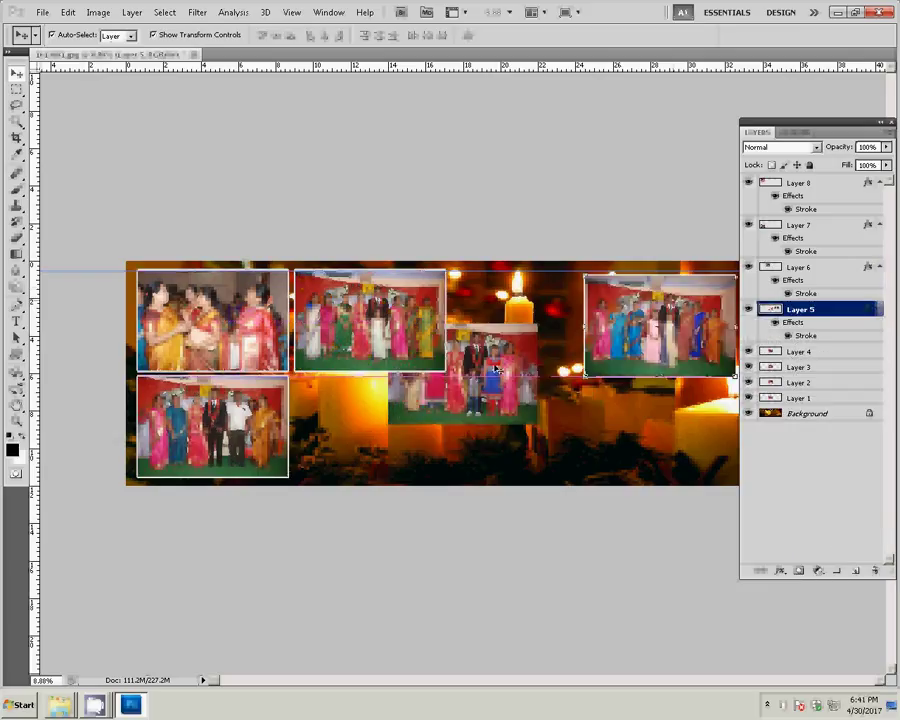
Step: Paste the stroke onto Layers 4 and 3, moving them to the lower-right and lower-middle slots
{"action": "left_click", "coordinate": [820, 352]}
{"action": "right_click", "coordinate": [800, 353]}
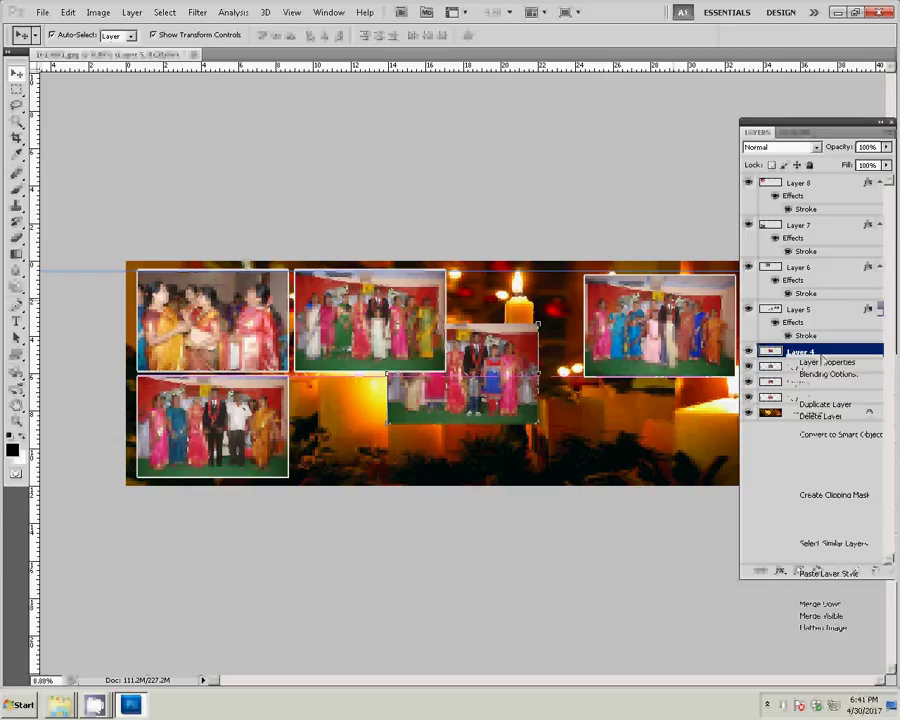
{"action": "left_click", "coordinate": [829, 575]}
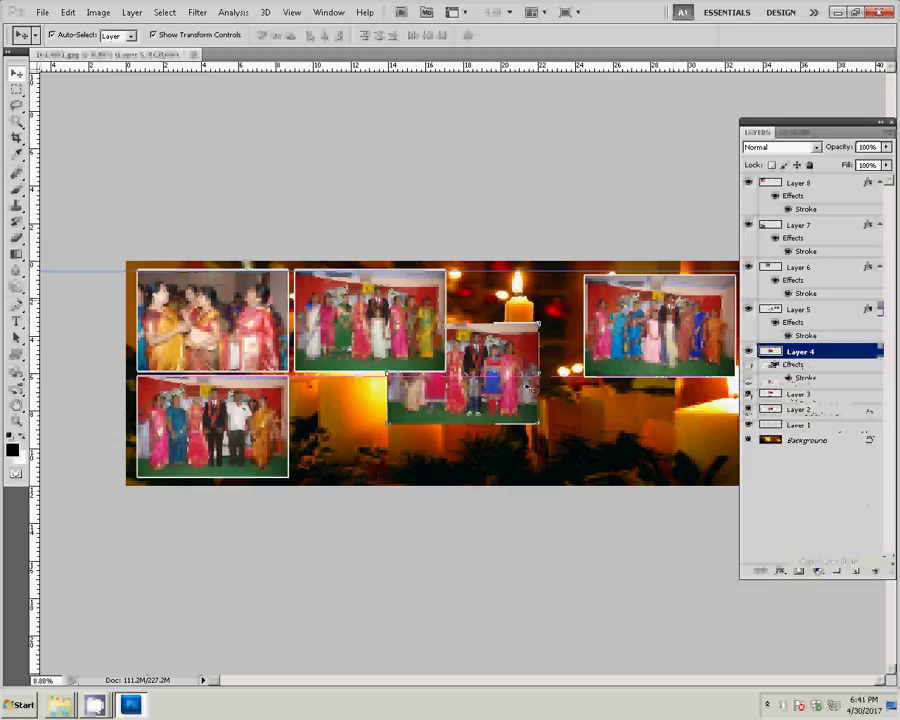
{"action": "left_click_drag", "start_coordinate": [527, 385], "coordinate": [693, 424]}
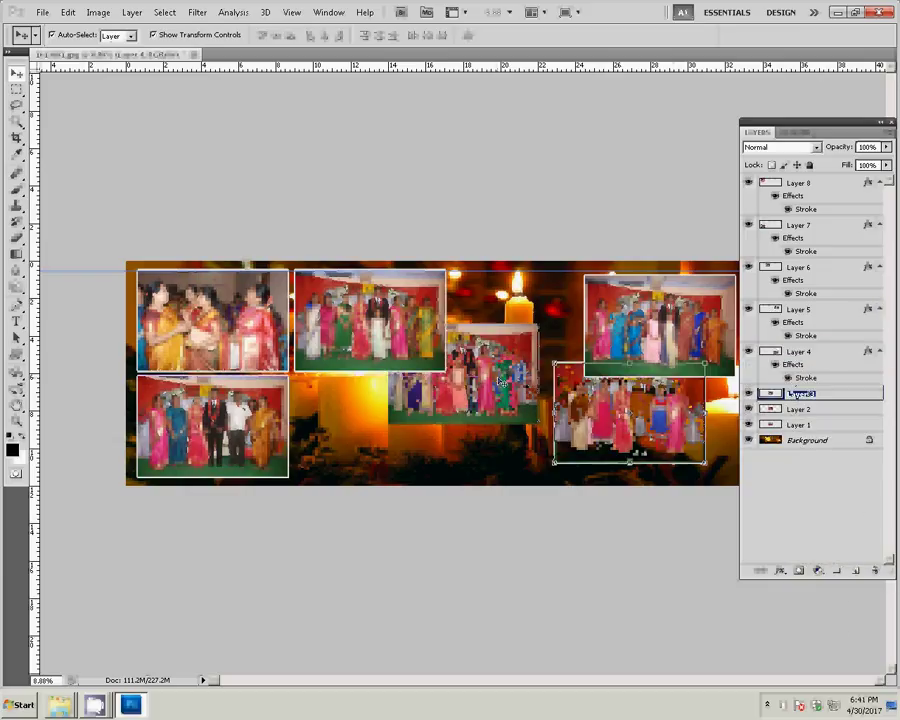
{"action": "right_click", "coordinate": [801, 393]}
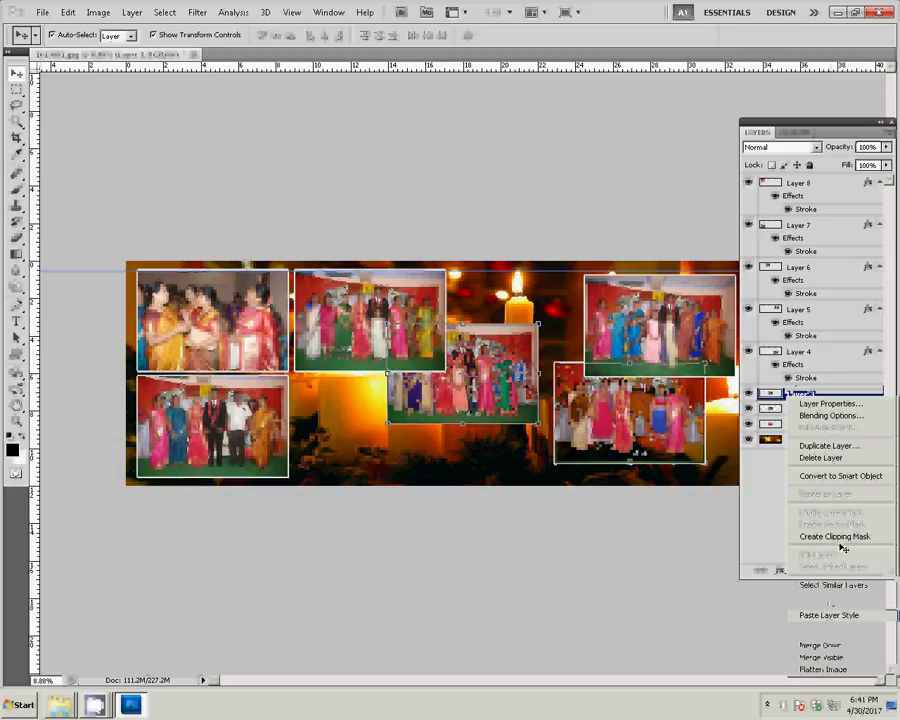
{"action": "left_click", "coordinate": [829, 615]}
{"action": "left_click_drag", "start_coordinate": [463, 372], "coordinate": [370, 420]}
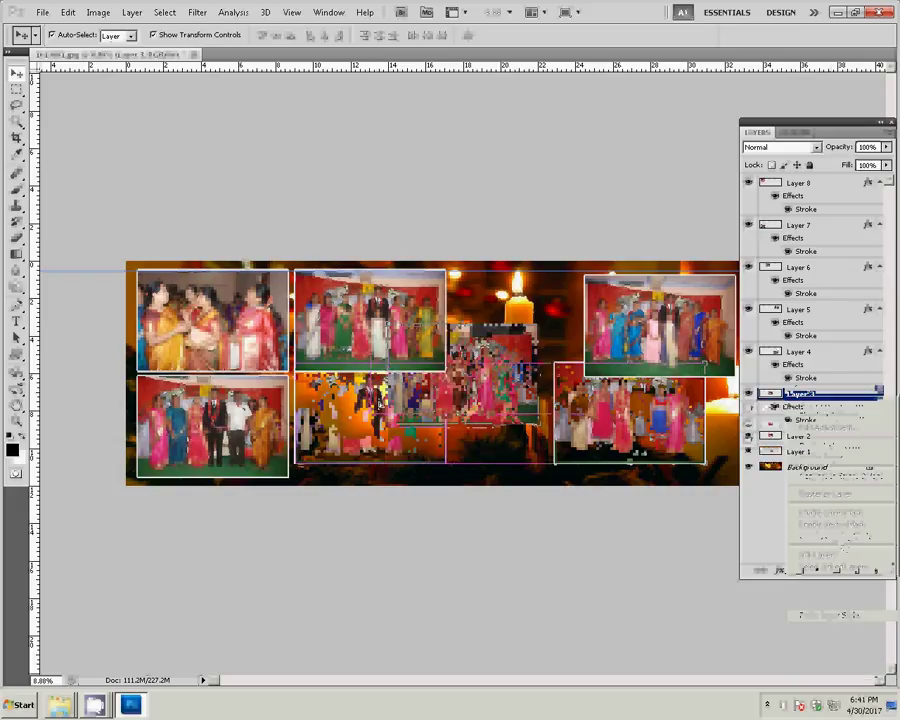
Step: Paste the stroke style onto Layers 2 and 1 so all eight photos are framed
{"action": "right_click", "coordinate": [800, 436]}
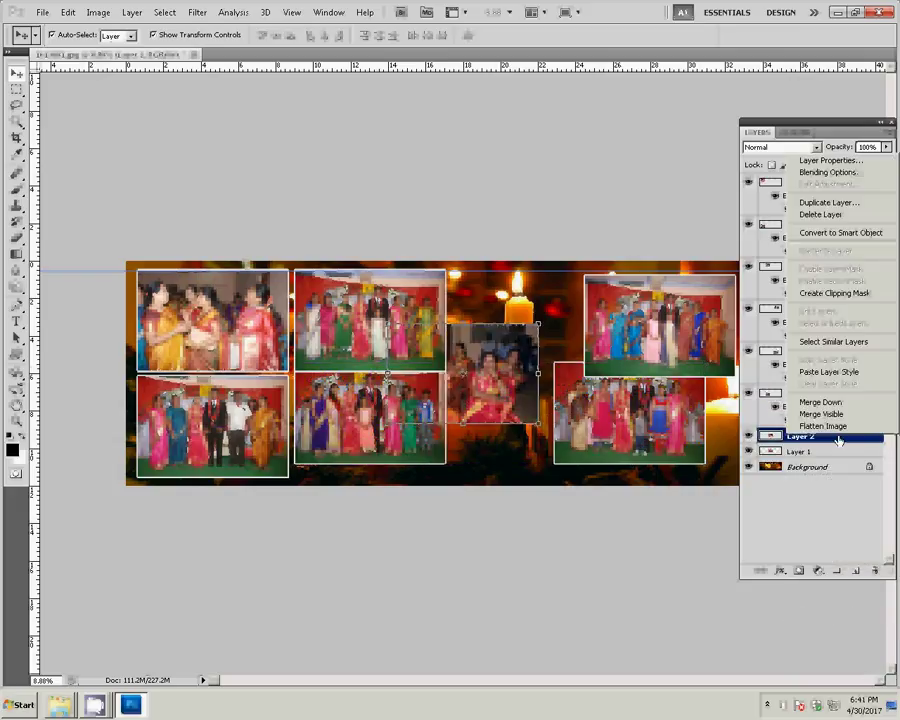
{"action": "left_click", "coordinate": [826, 372]}
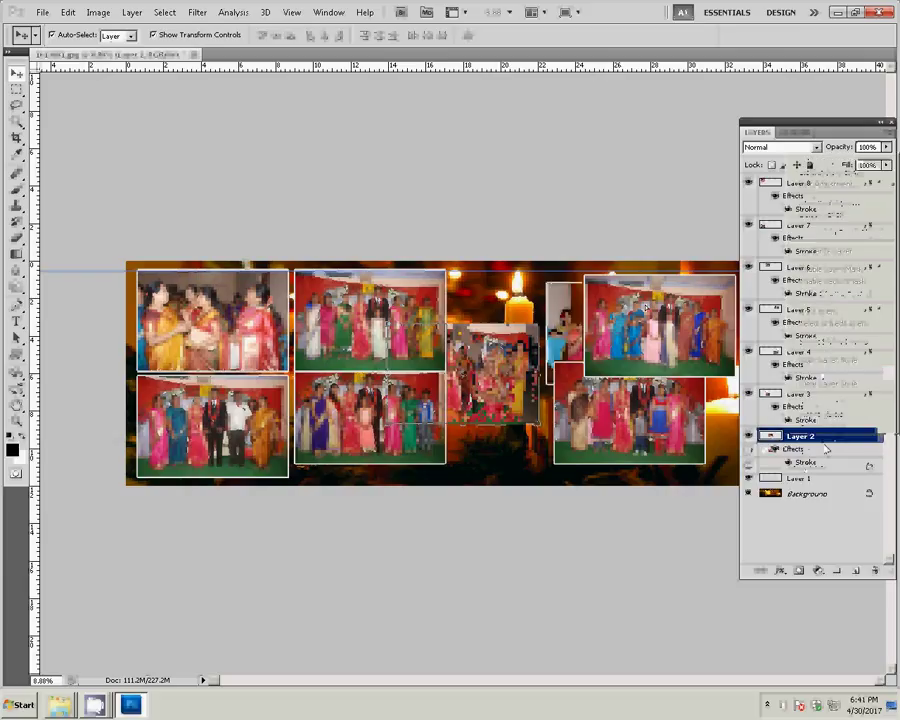
{"action": "double_click", "coordinate": [797, 479]}
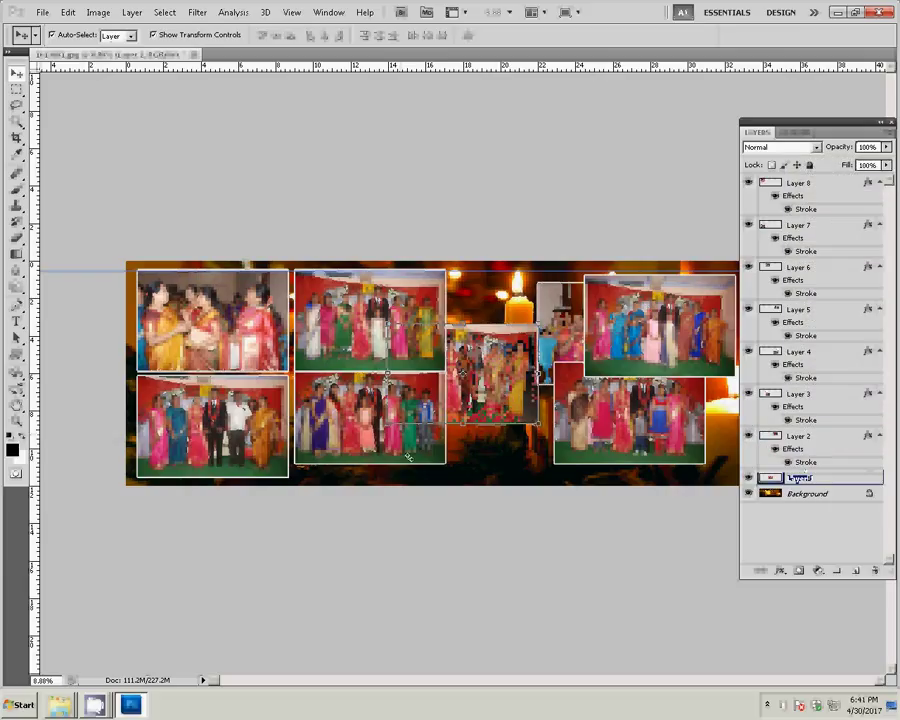
{"action": "right_click", "coordinate": [797, 479]}
{"action": "left_click", "coordinate": [814, 420]}
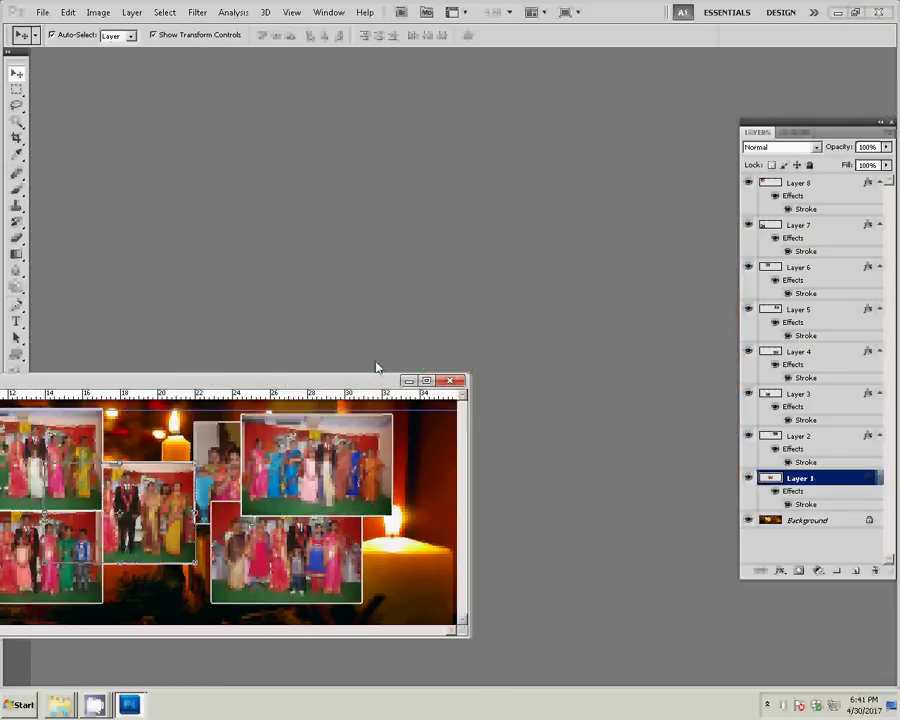
Step: Fit the whole page on screen and nudge the lower-middle photo into line with its neighbours
{"action": "key", "text": "z"}
{"action": "right_click", "coordinate": [397, 437]}
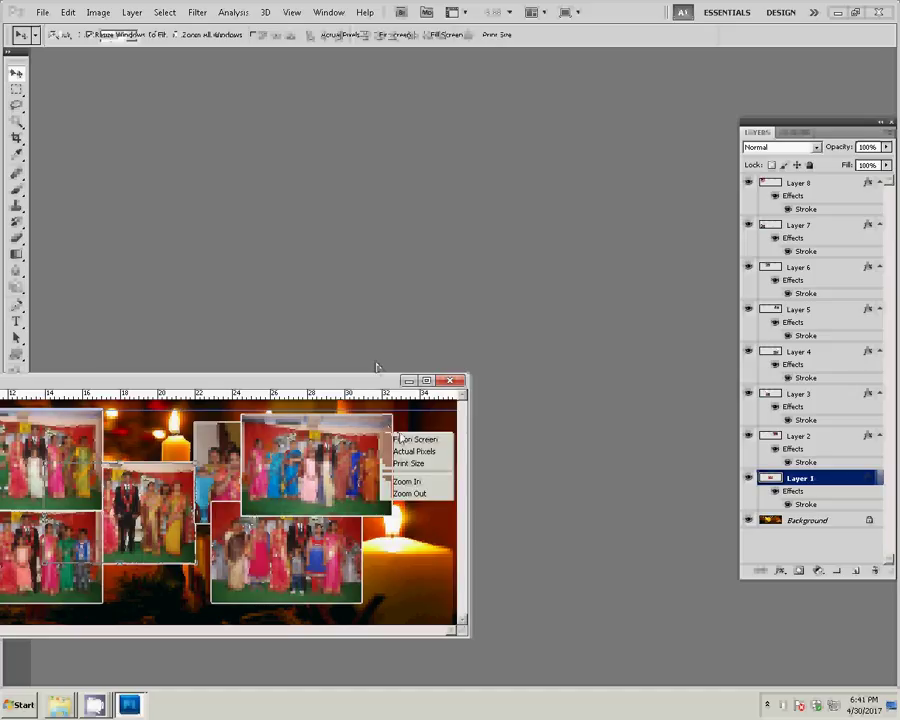
{"action": "left_click", "coordinate": [410, 439]}
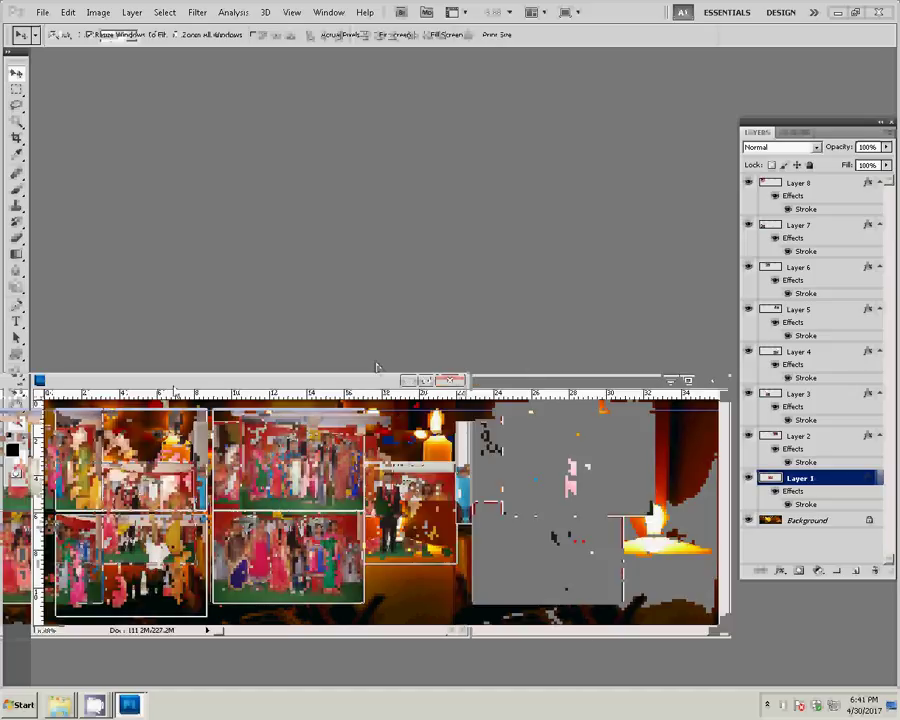
{"action": "key", "text": "v"}
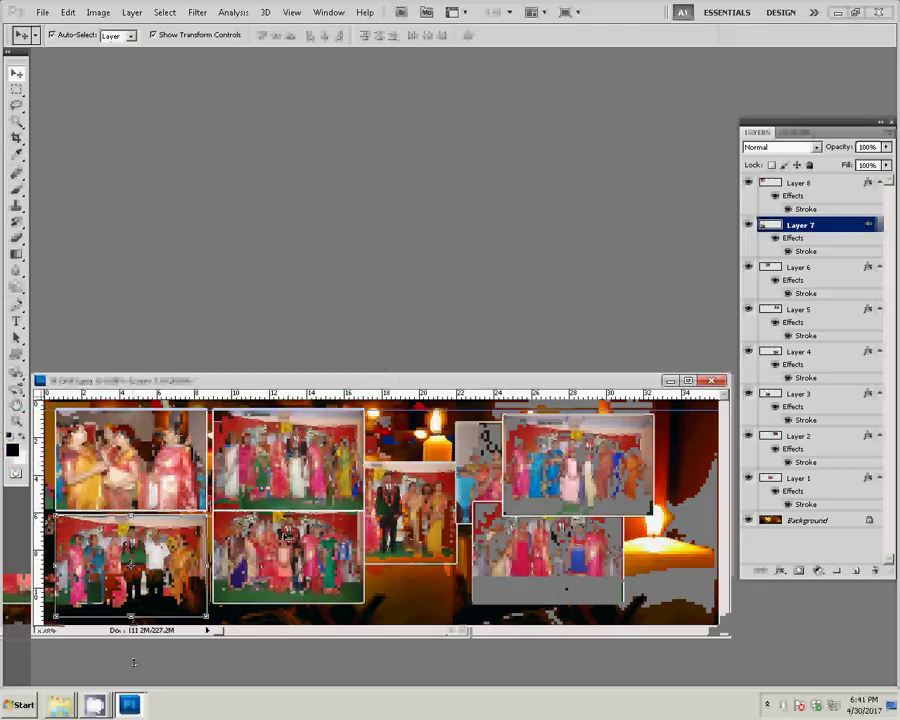
{"action": "left_click", "coordinate": [288, 560]}
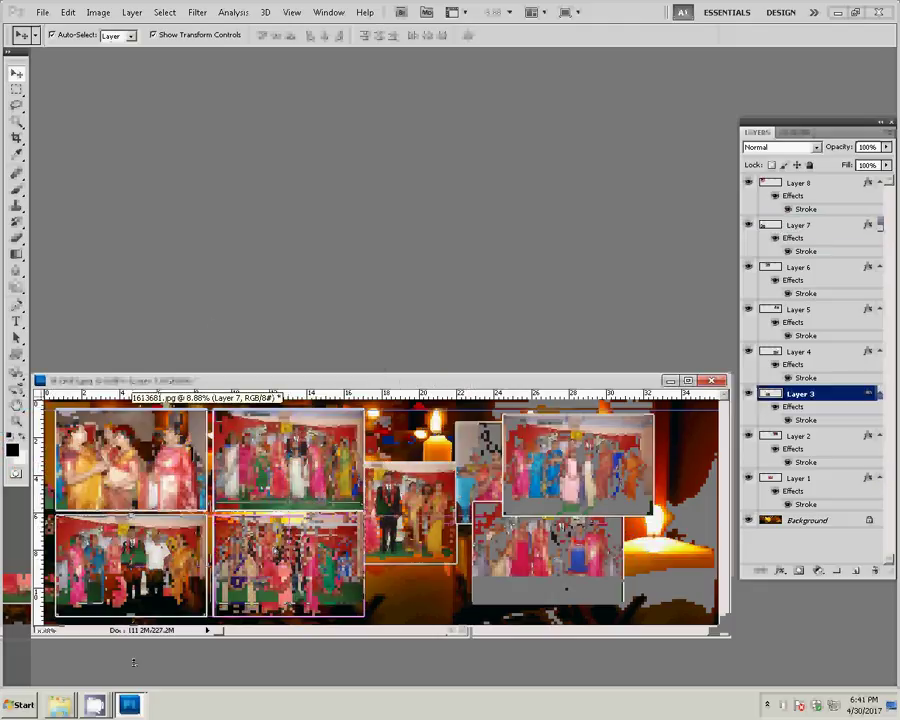
{"action": "left_click_drag", "start_coordinate": [288, 560], "coordinate": [288, 563]}
{"action": "left_click", "coordinate": [160, 575]}
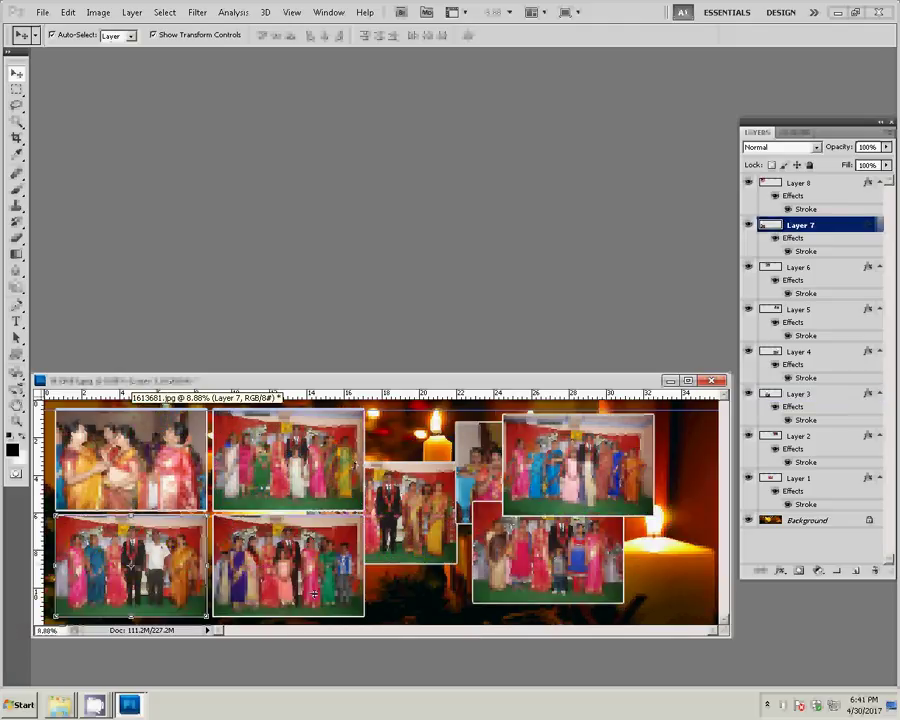
{"action": "left_click", "coordinate": [285, 562]}
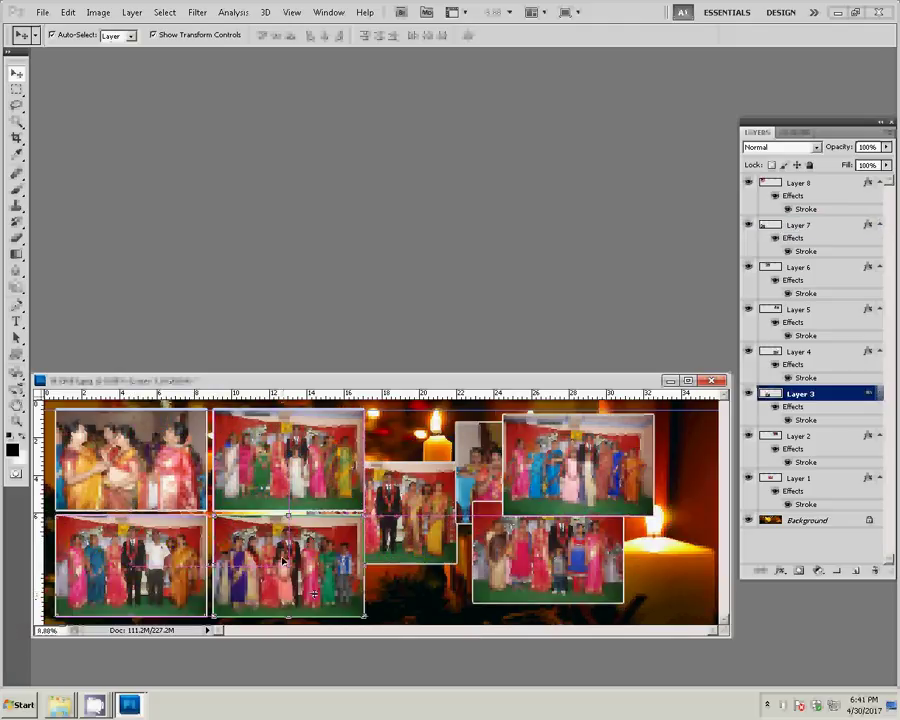
Step: Move the upper-right photo to the page's right edge and the lower-right photo below it
{"action": "left_click", "coordinate": [606, 459]}
{"action": "left_click_drag", "start_coordinate": [610, 455], "coordinate": [665, 453]}
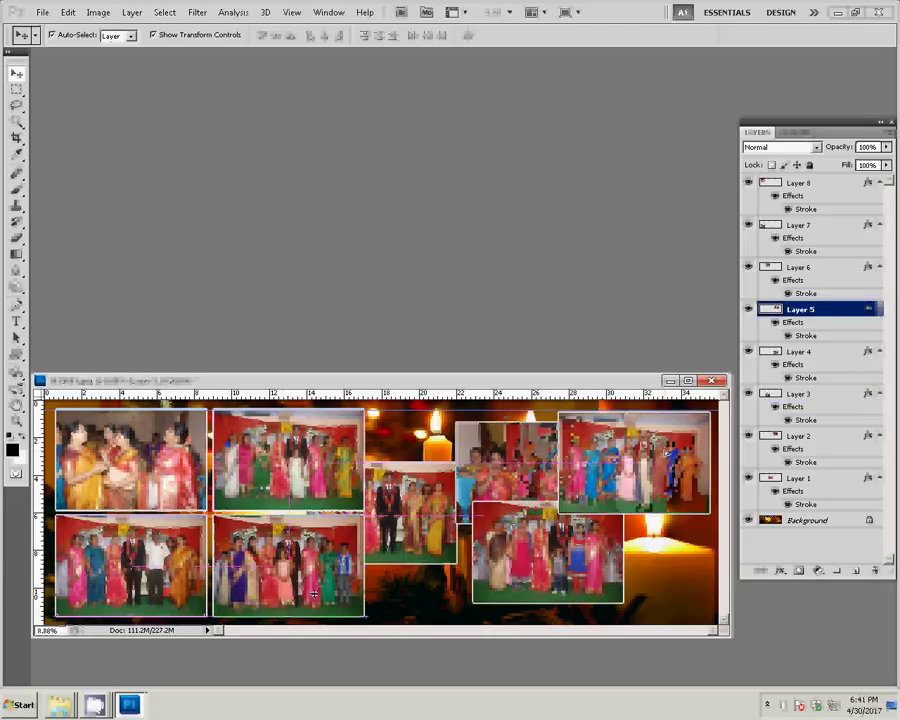
{"action": "key", "text": "ctrl+t"}
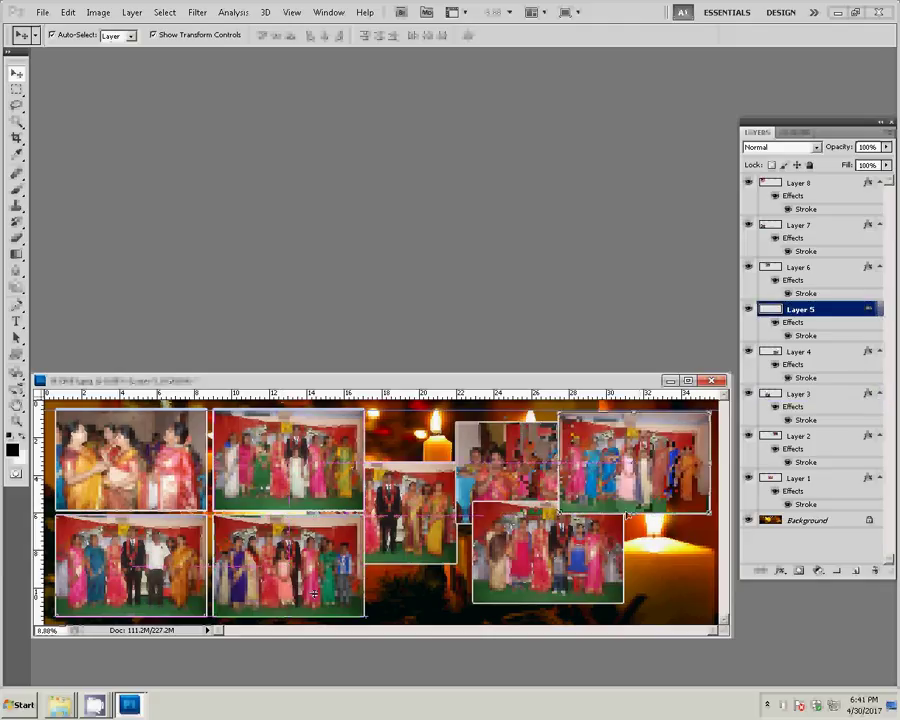
{"action": "left_click", "coordinate": [612, 558]}
{"action": "key", "text": "ctrl+t"}
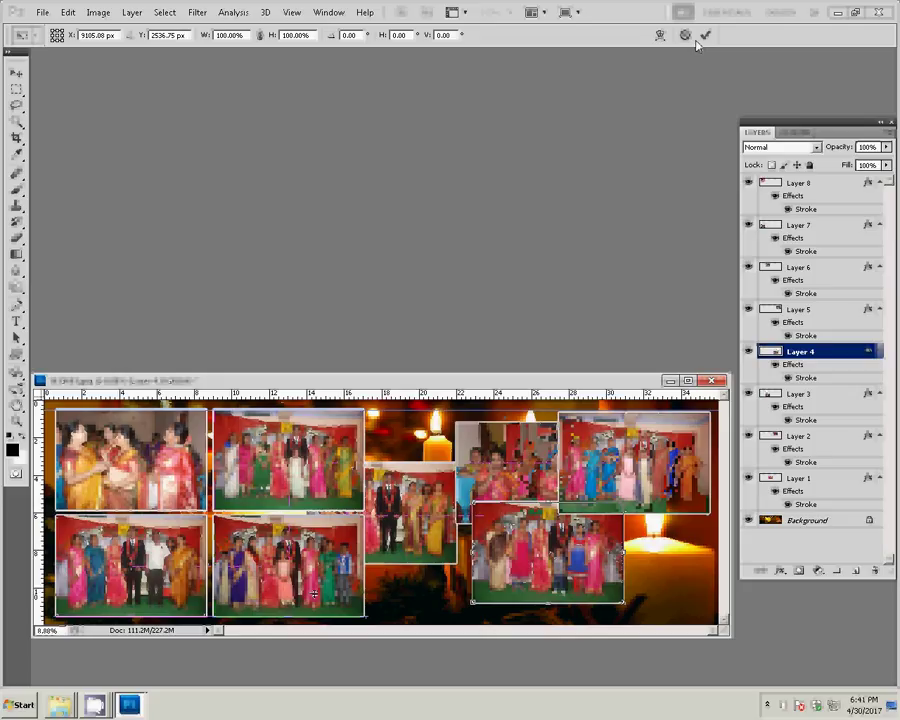
{"action": "left_click", "coordinate": [705, 35]}
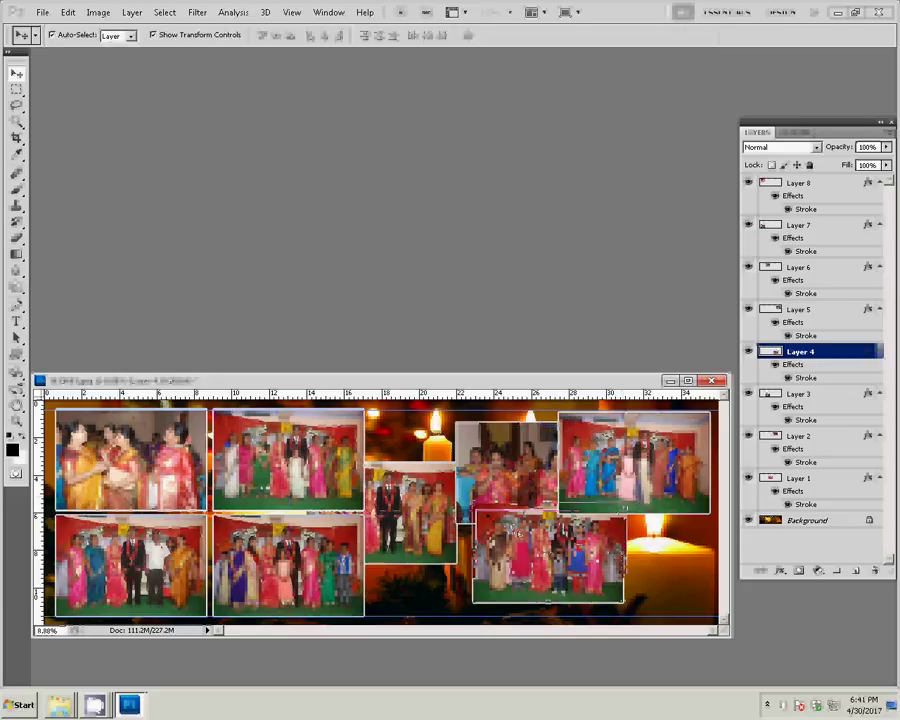
{"action": "left_click_drag", "start_coordinate": [548, 556], "coordinate": [634, 568]}
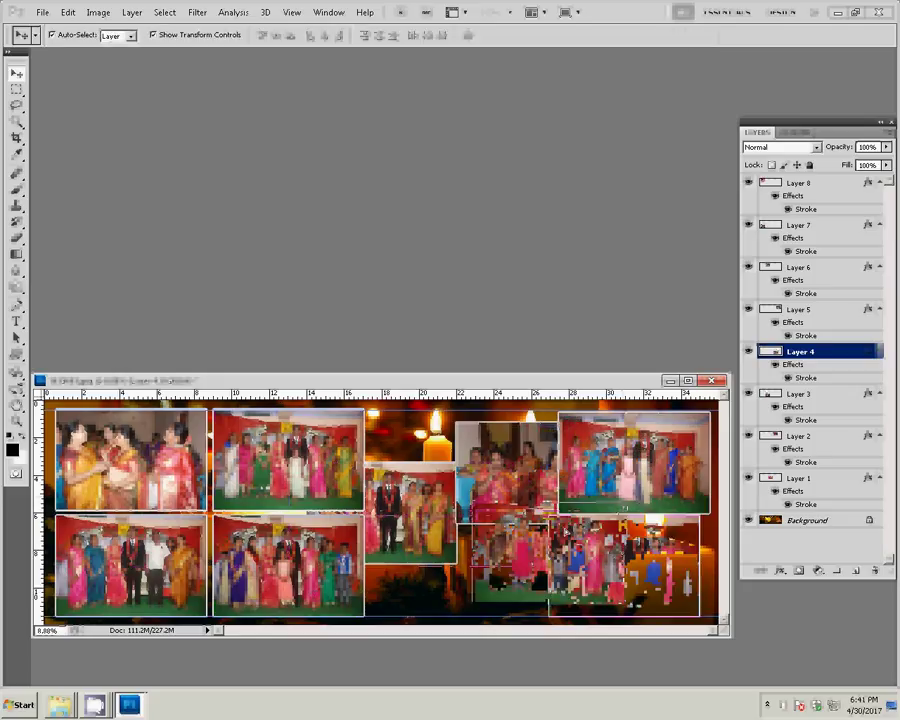
Step: Drag the Layer 2 and Layer 1 photos into the third column's top and bottom slots
{"action": "left_click", "coordinate": [481, 450]}
{"action": "left_click_drag", "start_coordinate": [481, 450], "coordinate": [462, 445]}
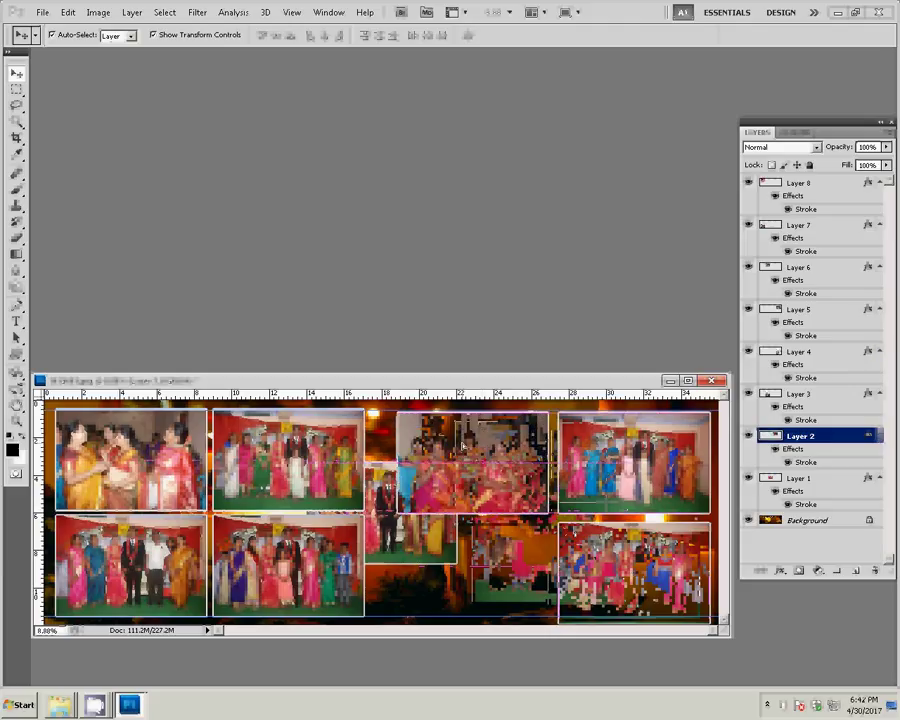
{"action": "left_click", "coordinate": [396, 553]}
{"action": "left_click_drag", "start_coordinate": [396, 553], "coordinate": [490, 588]}
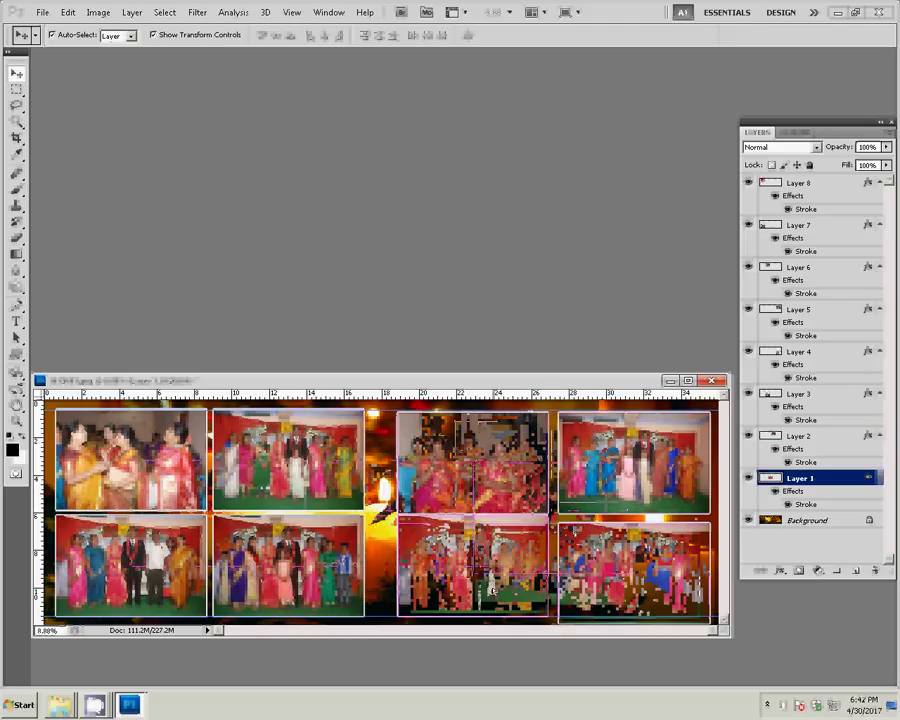
{"action": "left_click", "coordinate": [516, 458]}
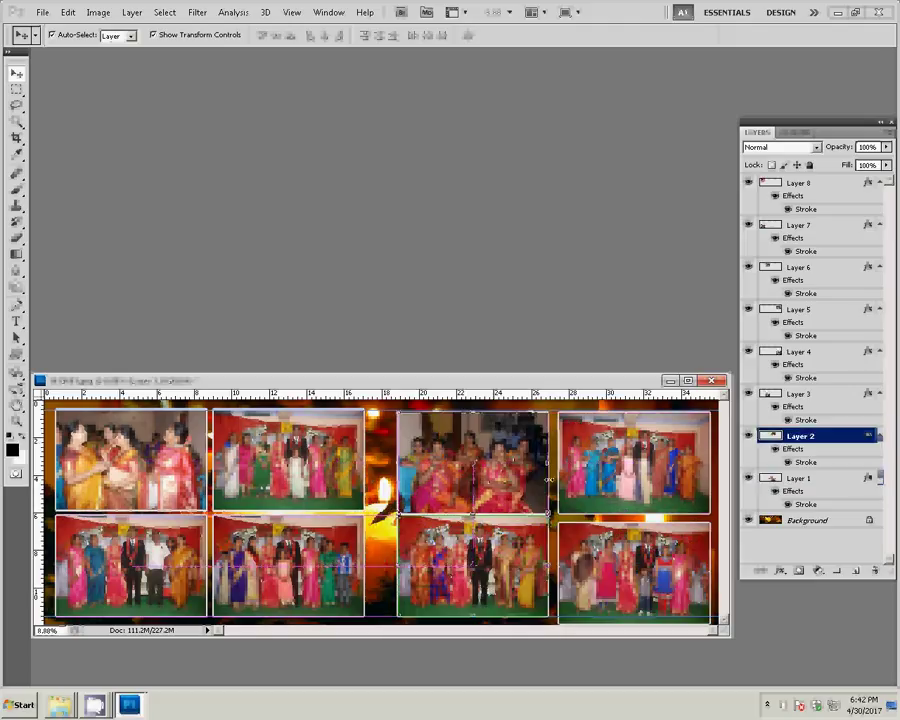
Step: Nudge the bottom-right photo flush into its slot in the bottom row
{"action": "left_click", "coordinate": [627, 574]}
{"action": "key", "text": "ctrl+t"}
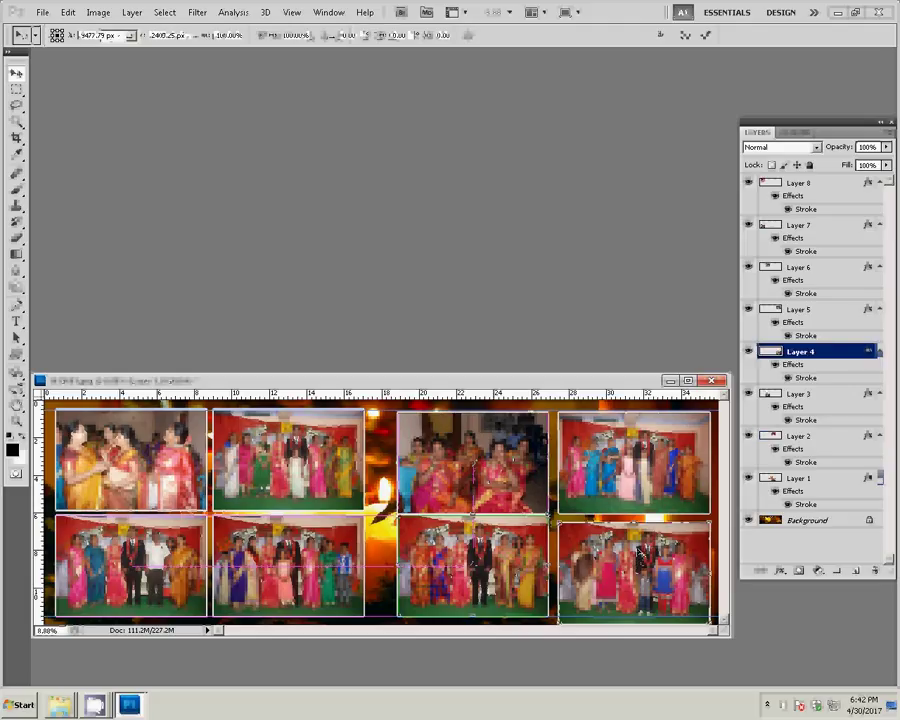
{"action": "left_click_drag", "start_coordinate": [637, 536], "coordinate": [636, 538]}
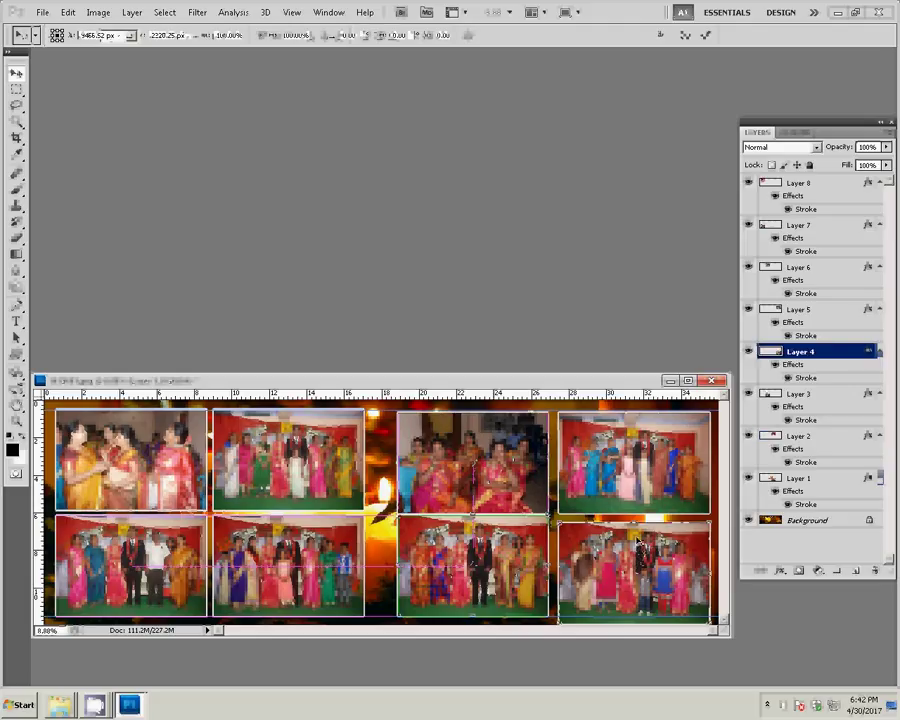
{"action": "left_click", "coordinate": [704, 34]}
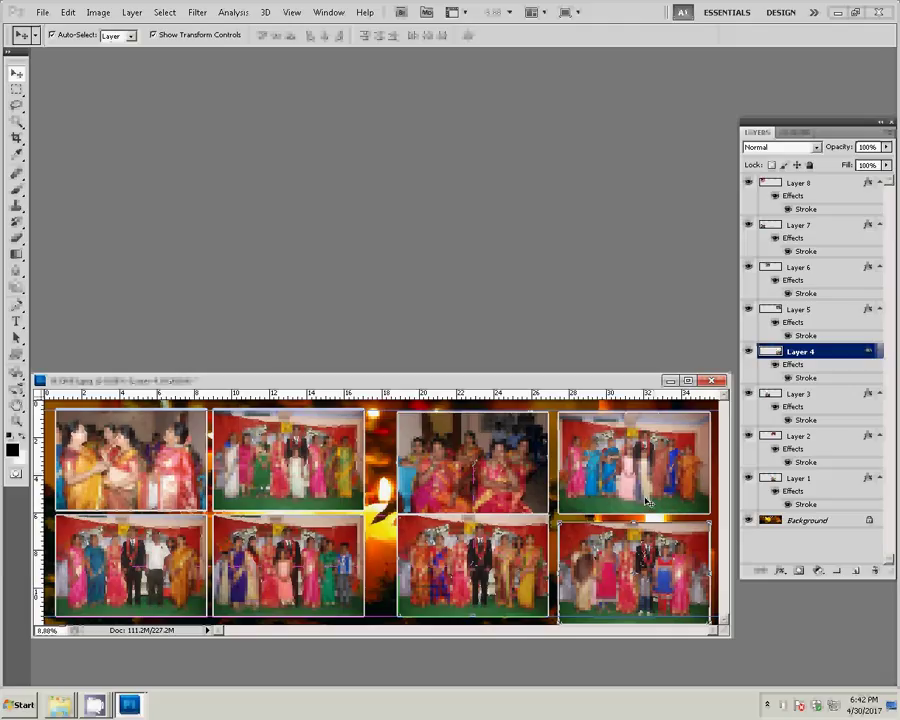
{"action": "left_click_drag", "start_coordinate": [647, 502], "coordinate": [647, 497]}
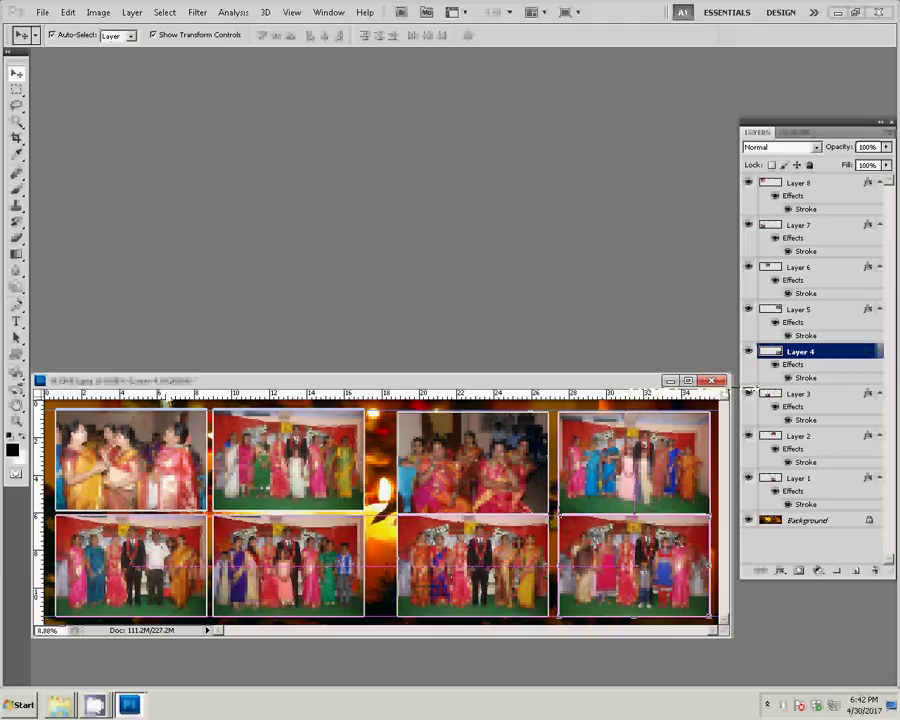
Step: Save the page as Photoshop PSD named 18 in the k5 folder on Local Disk (I:)
{"action": "left_click", "coordinate": [43, 12]}
{"action": "mouse_move", "coordinate": [55, 279]}
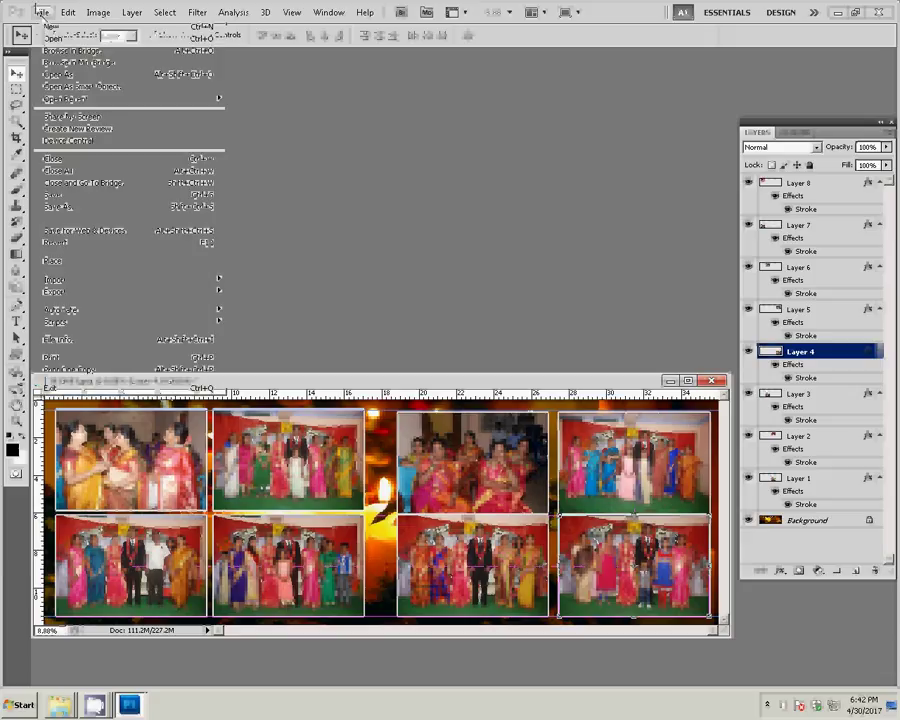
{"action": "left_click", "coordinate": [58, 206]}
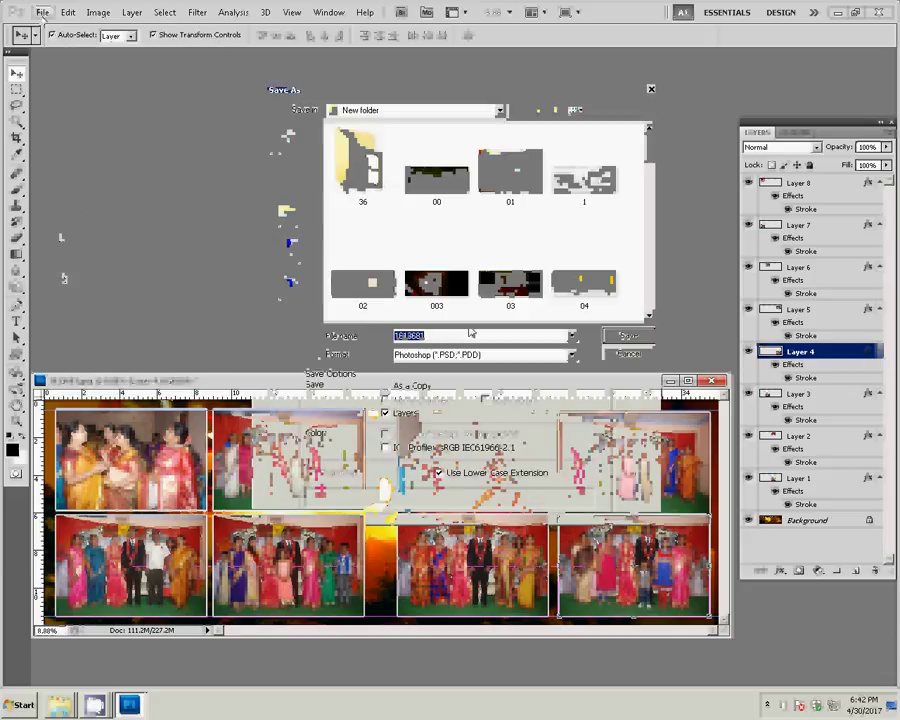
{"action": "left_click", "coordinate": [290, 244]}
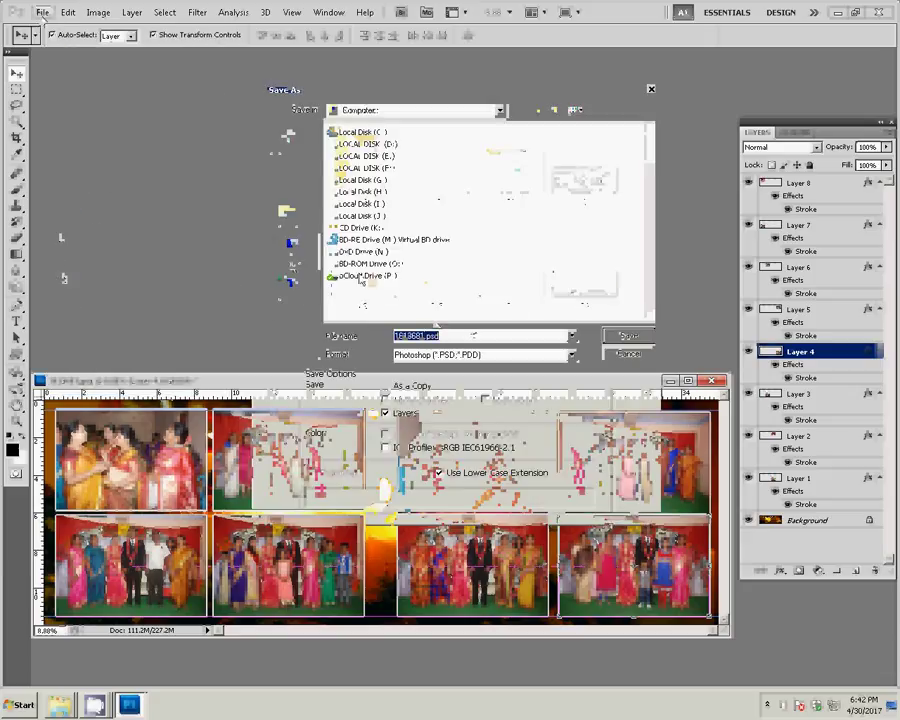
{"action": "double_click", "coordinate": [380, 206]}
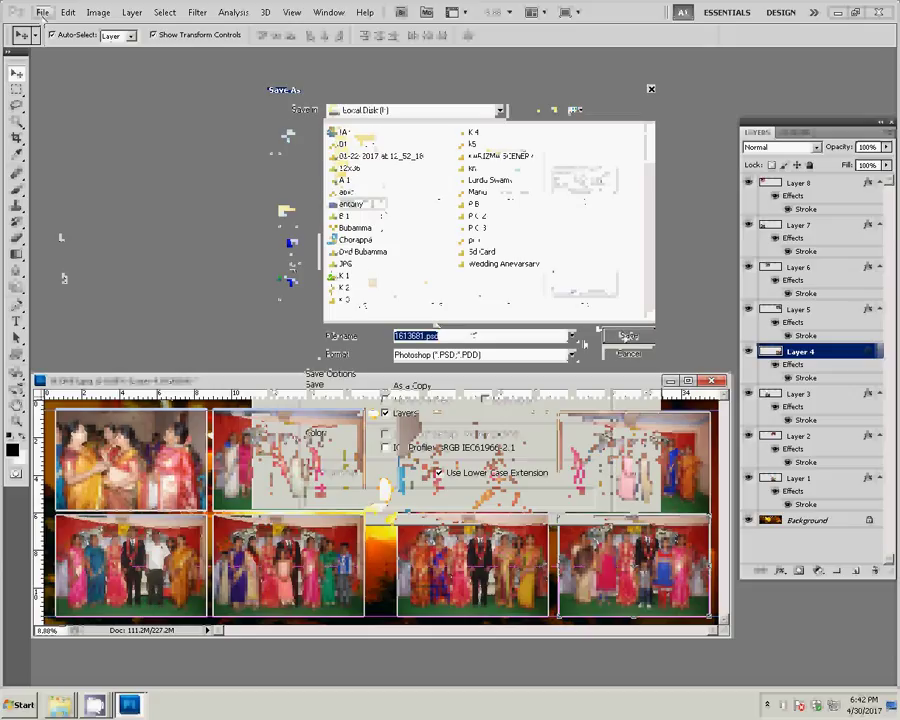
{"action": "left_click", "coordinate": [471, 144]}
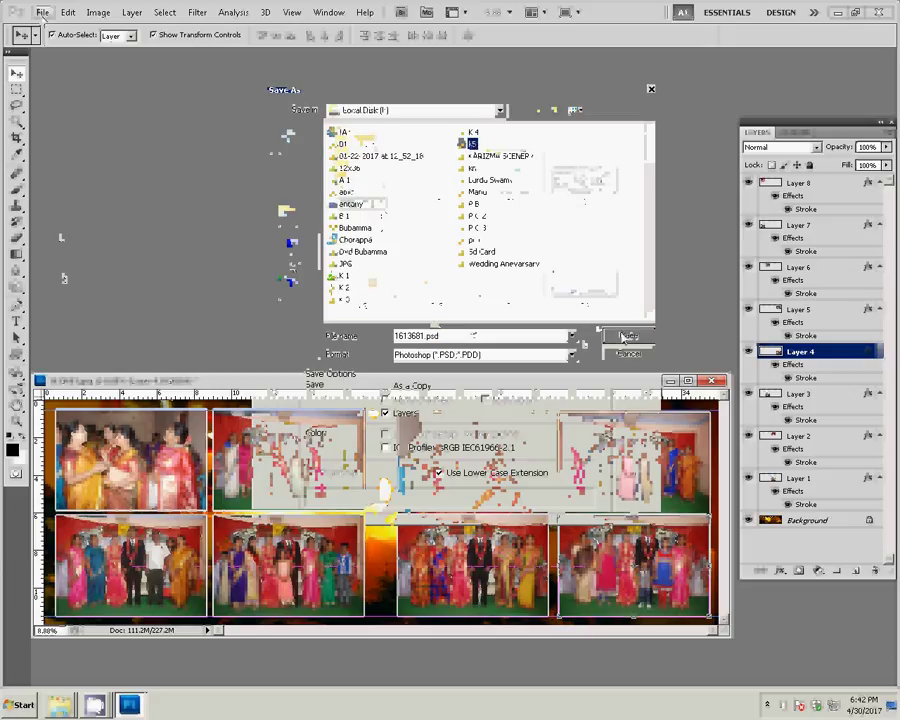
{"action": "left_click", "coordinate": [640, 337]}
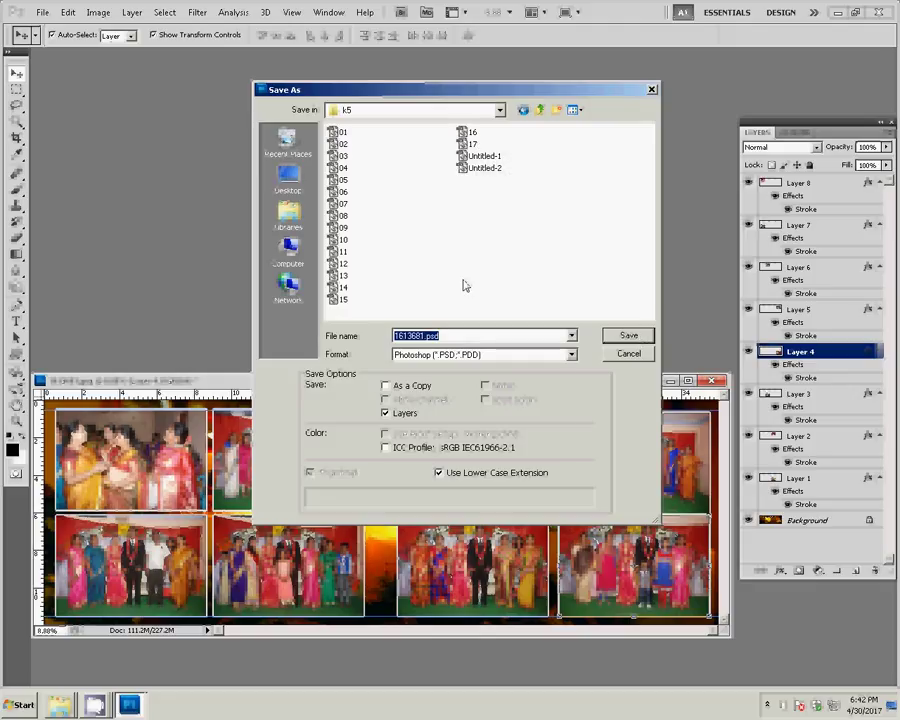
{"action": "type", "text": "18"}
{"action": "left_click", "coordinate": [630, 338]}
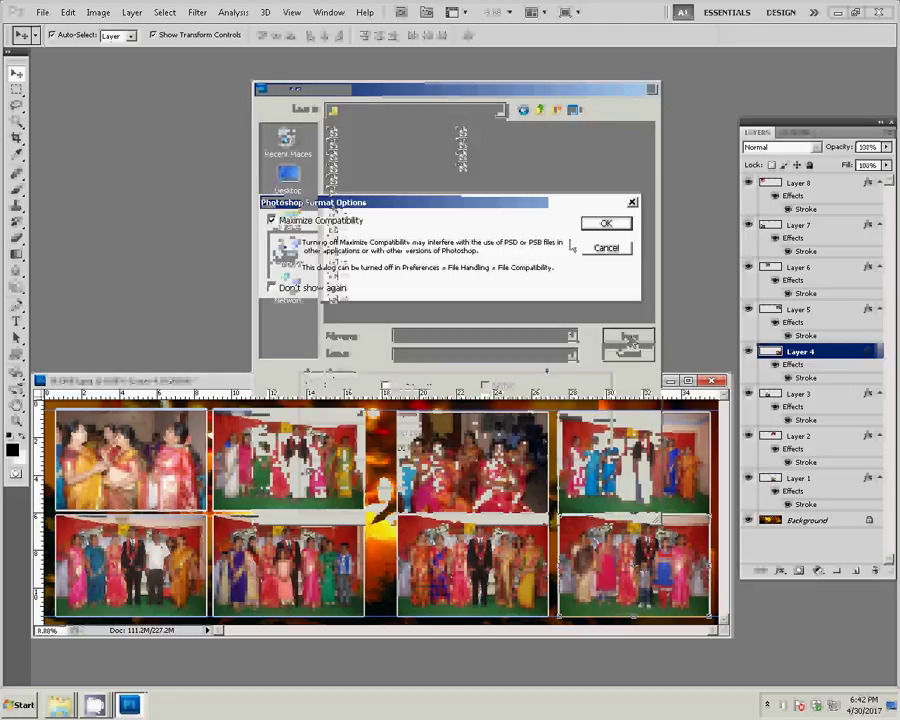
Step: Accept the Maximize Compatibility prompt to finish saving 18.psd
{"action": "left_click", "coordinate": [607, 224]}
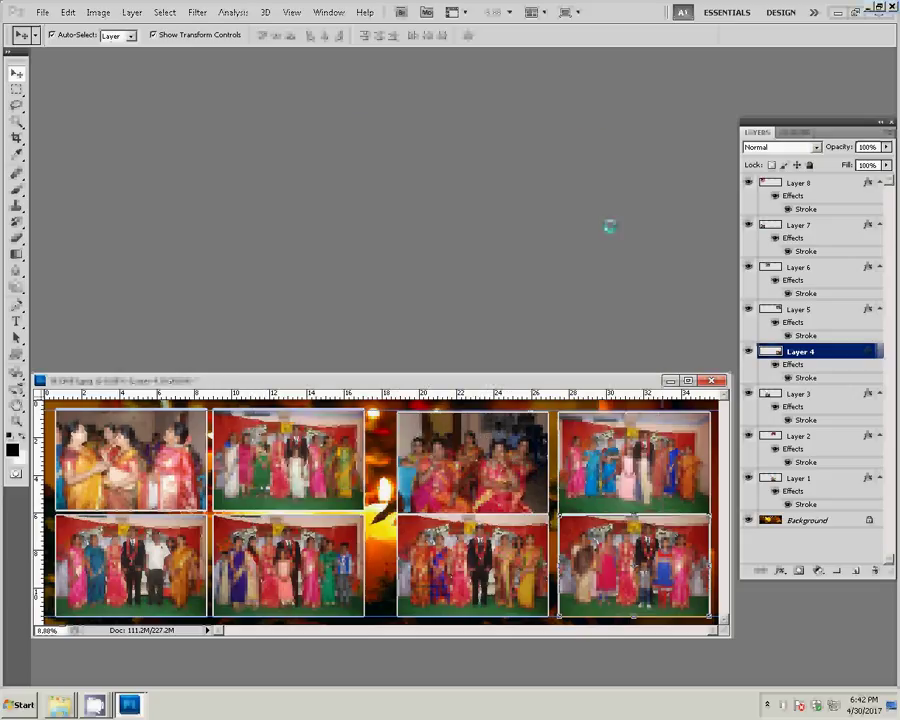